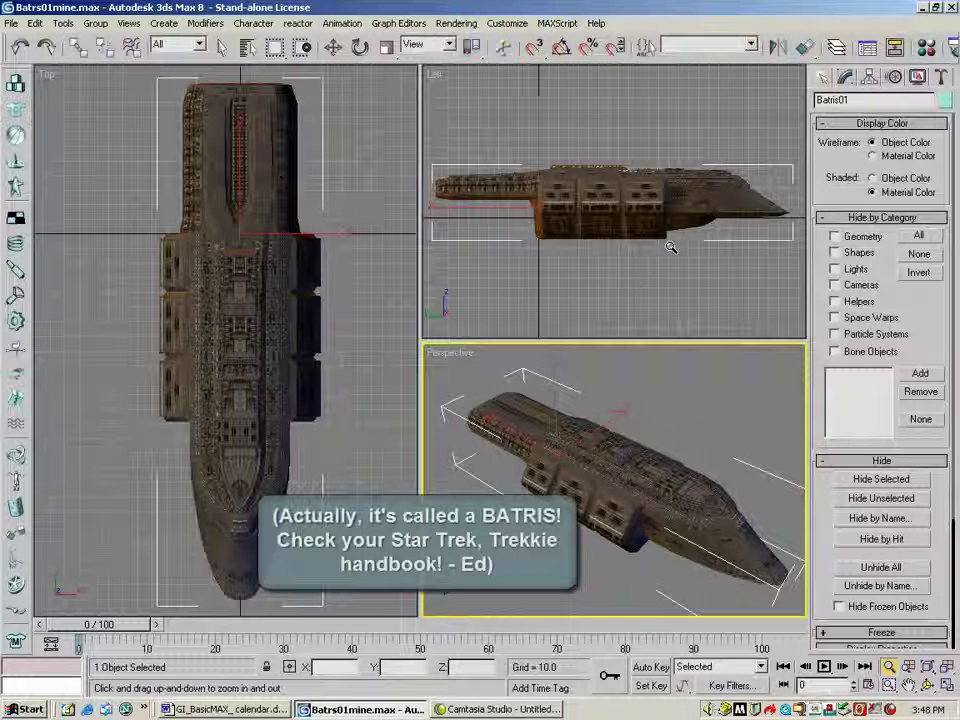
Step: Display the Top and Left viewports in wireframe, leaving the Perspective viewport shaded
right_click(50, 75)
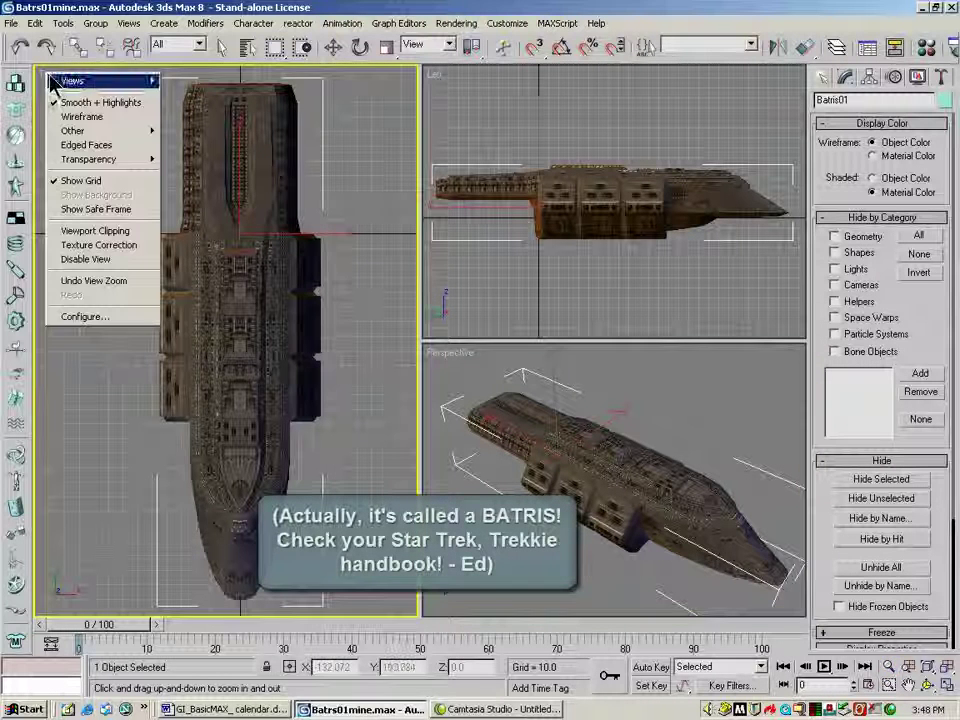
left_click(74, 117)
right_click(436, 80)
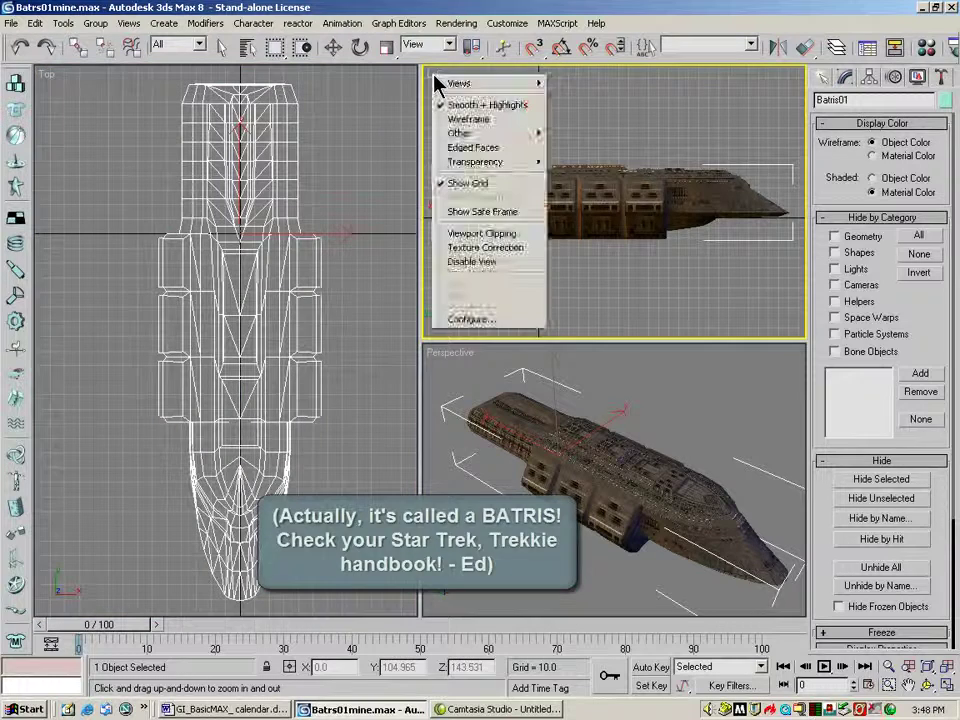
left_click(460, 121)
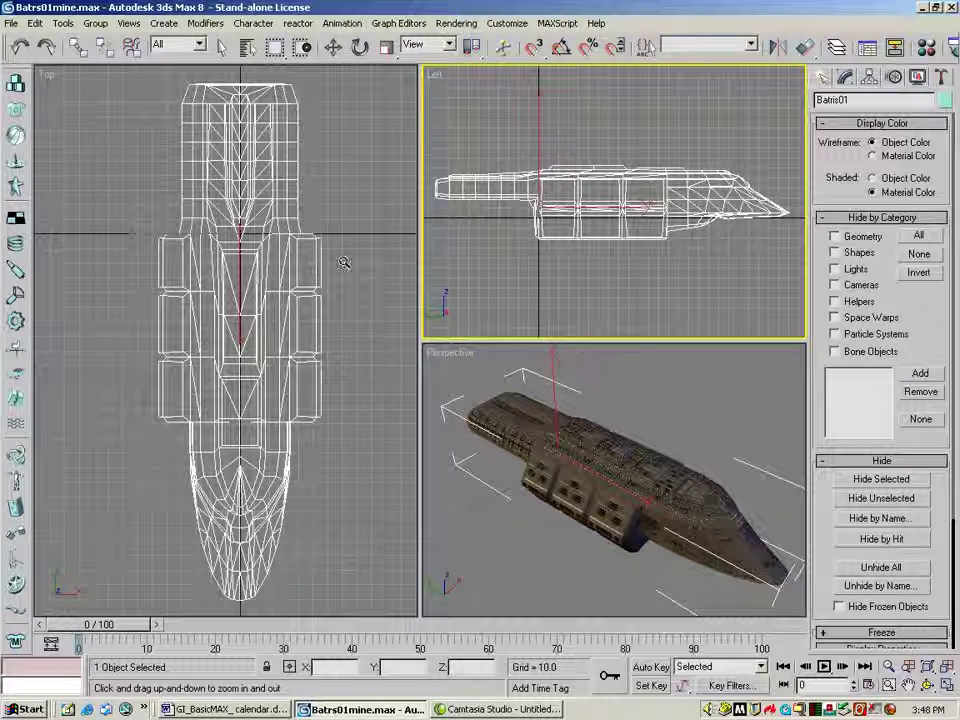
Step: Review the viewport layout with a large Top view beside stacked Left and Perspective views, and accept it
left_click(505, 27)
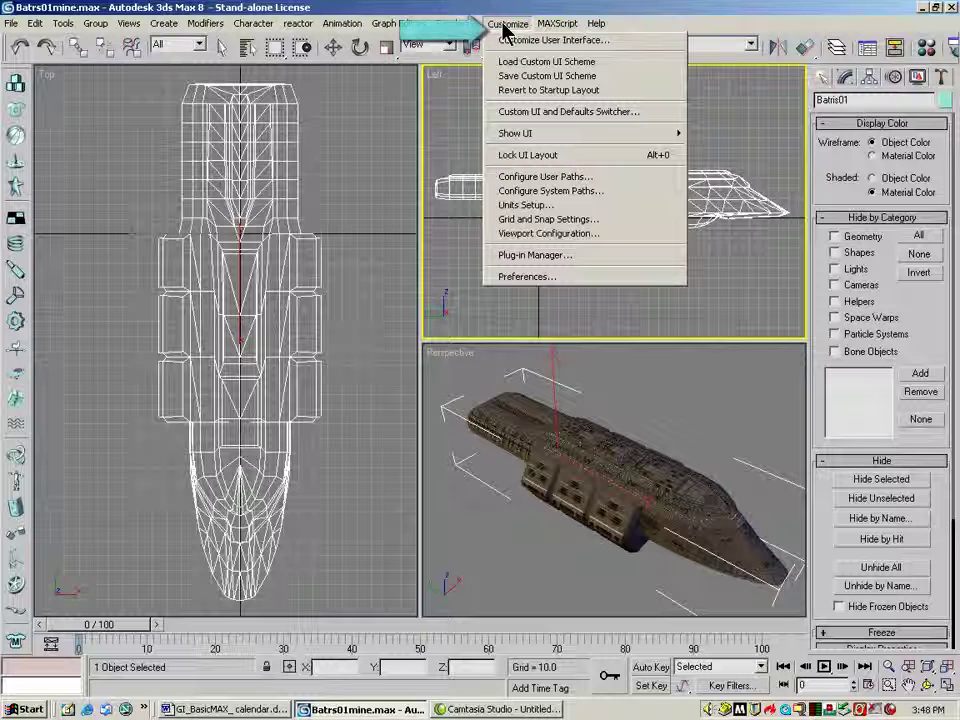
left_click(563, 240)
left_click(401, 196)
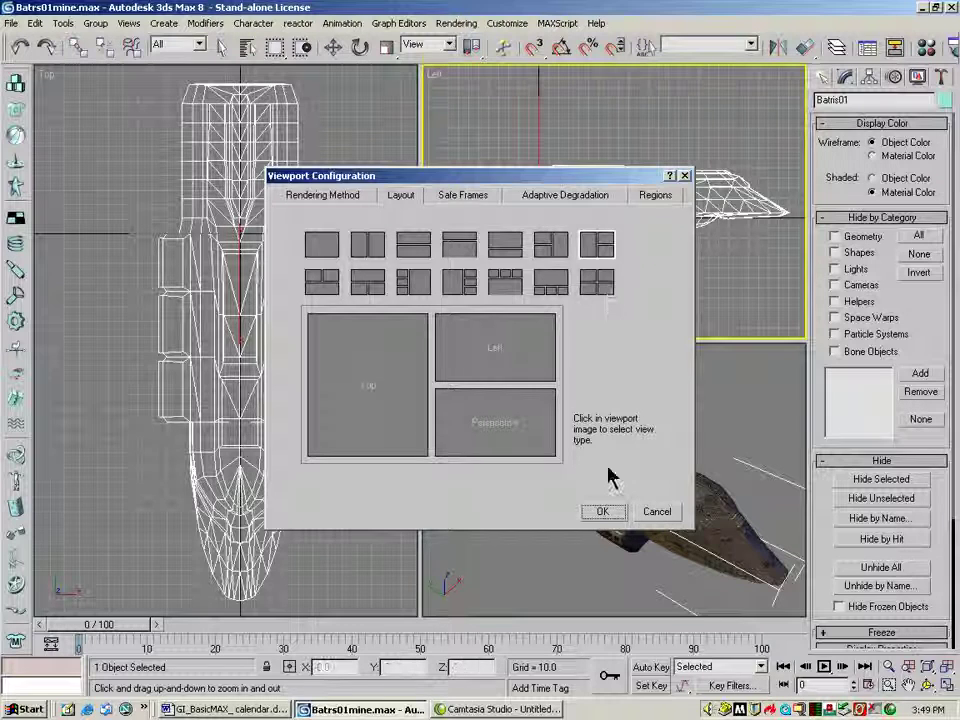
left_click(607, 514)
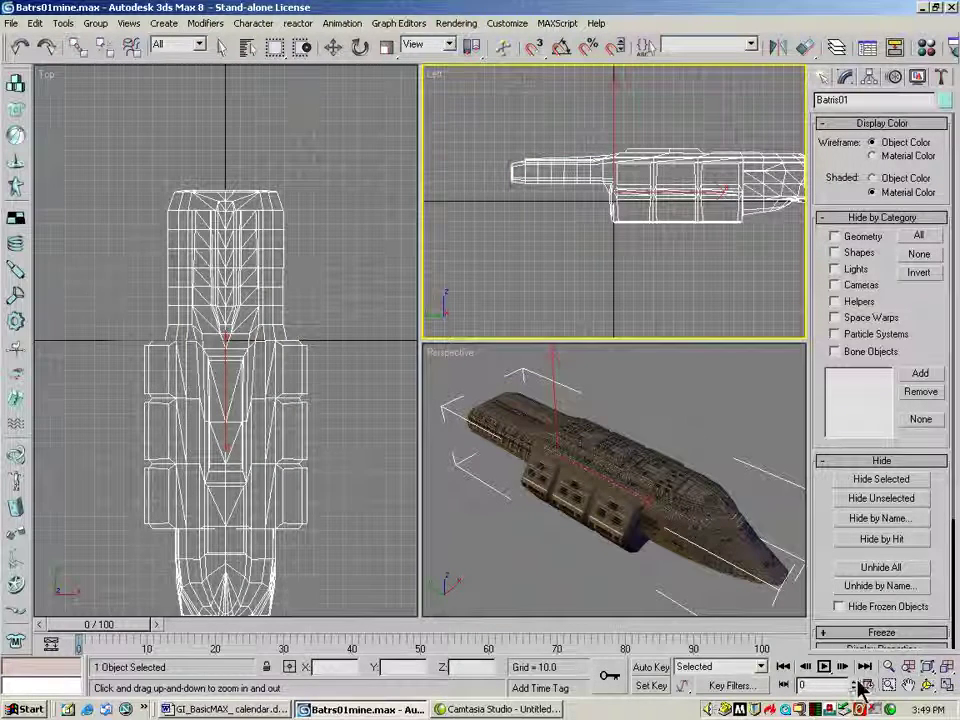
Step: Convert the Batris01 ship from an editable mesh to an Editable Poly
left_click(908, 685)
left_click_drag(288, 410, 278, 342)
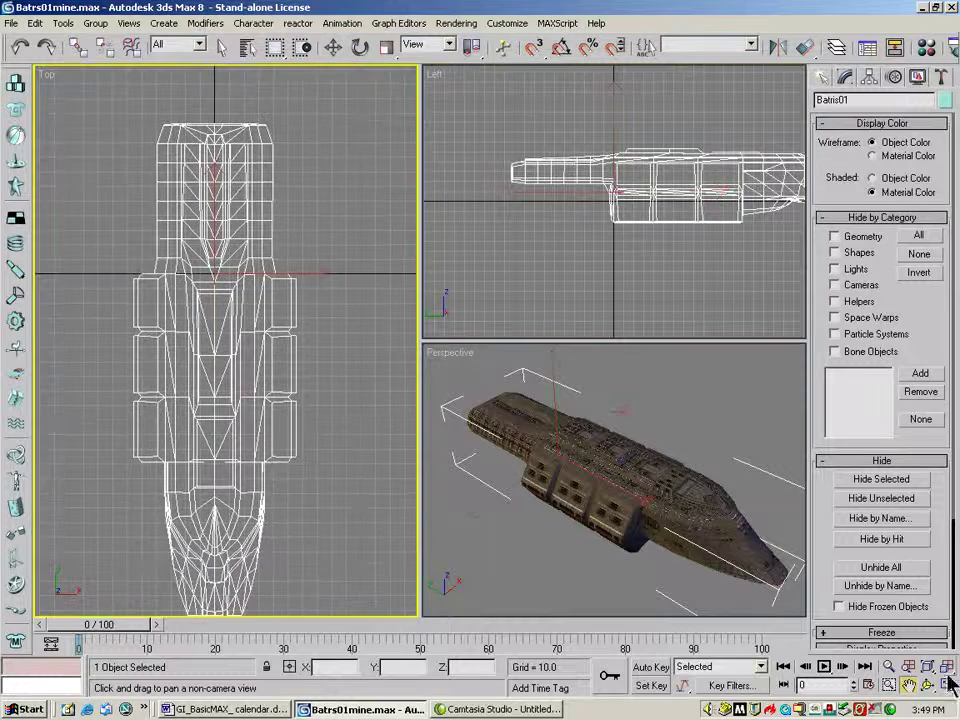
left_click_drag(680, 238, 604, 246)
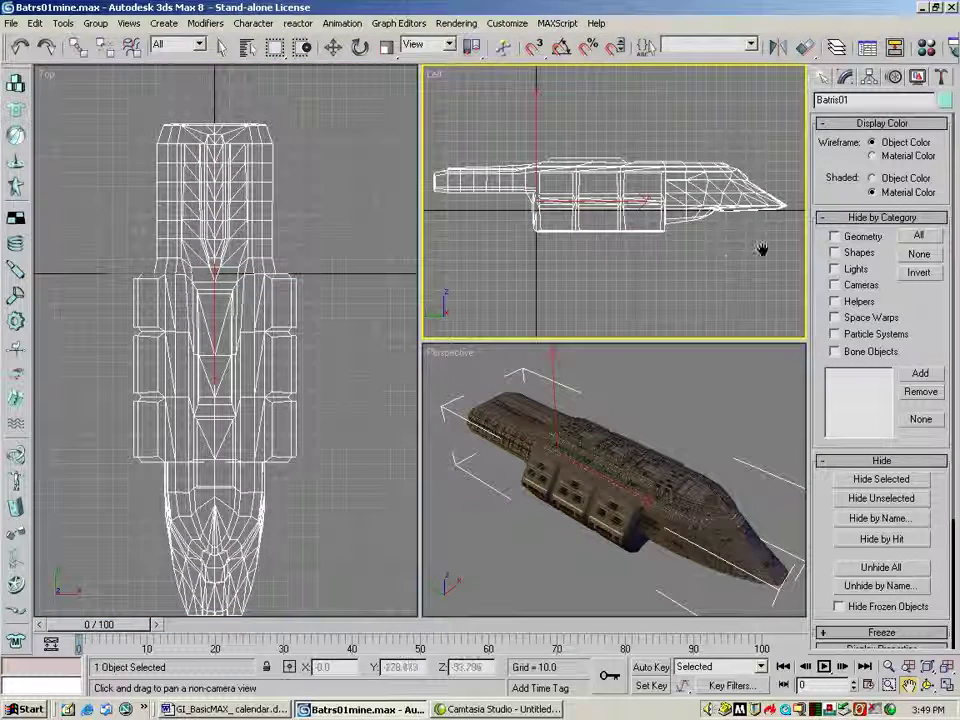
left_click(844, 79)
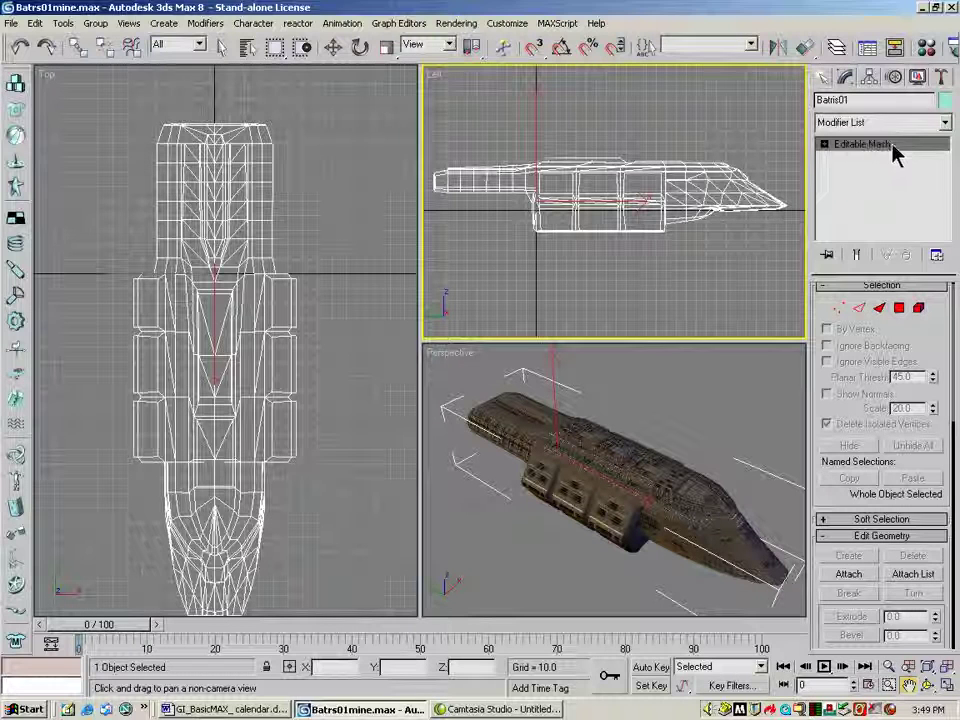
right_click(845, 145)
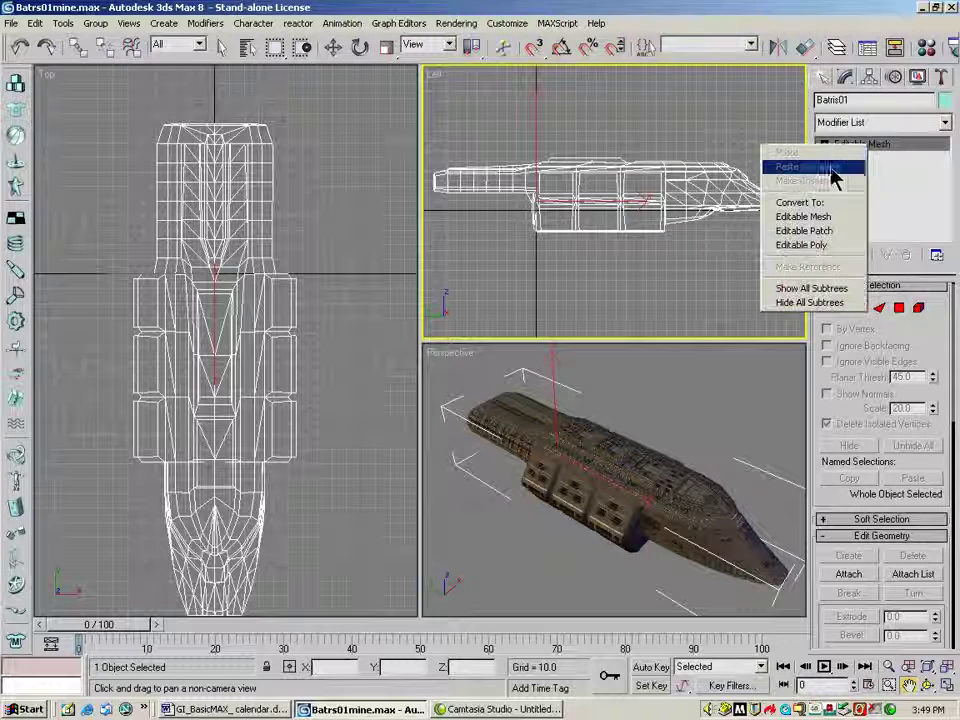
left_click(805, 245)
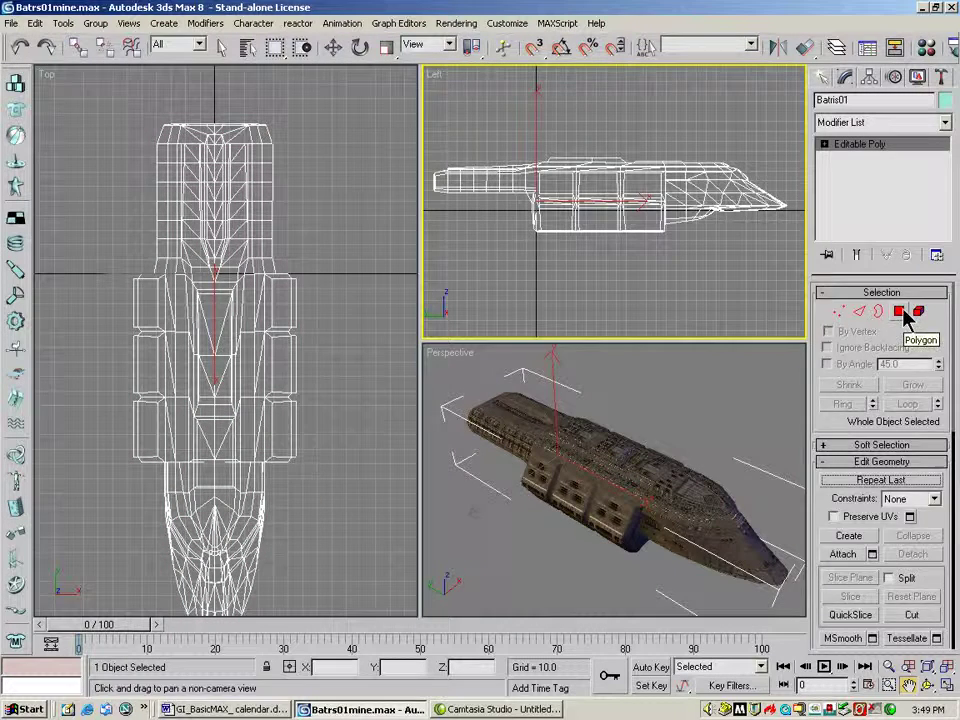
Step: Expand the Editable Poly's sub-object levels, try the Vertex level, and return to the Polygon level
left_click(900, 313)
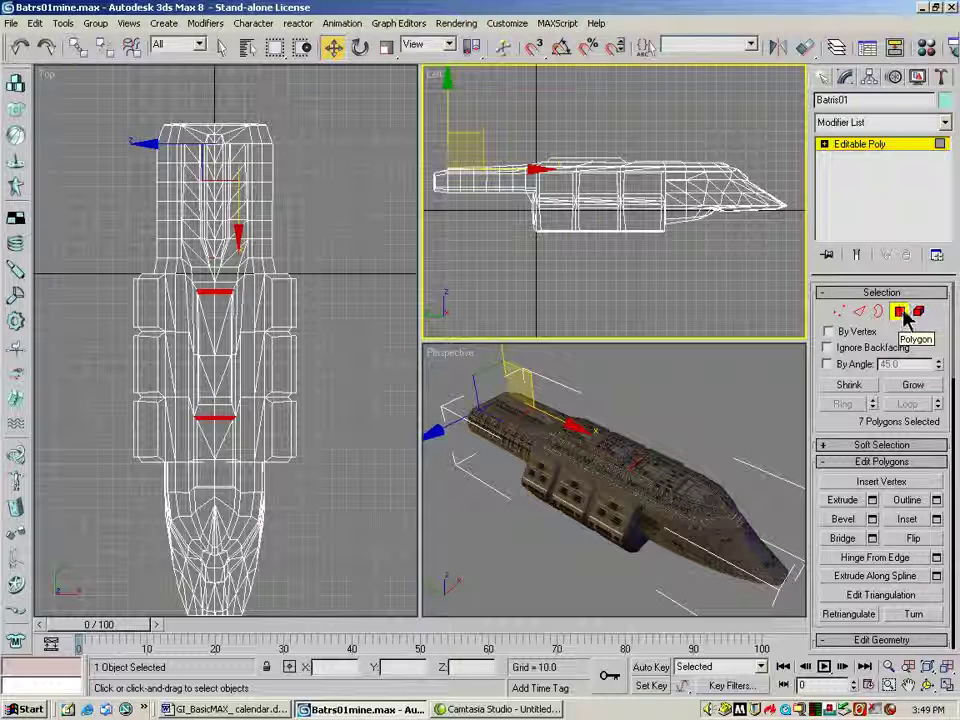
left_click(825, 145)
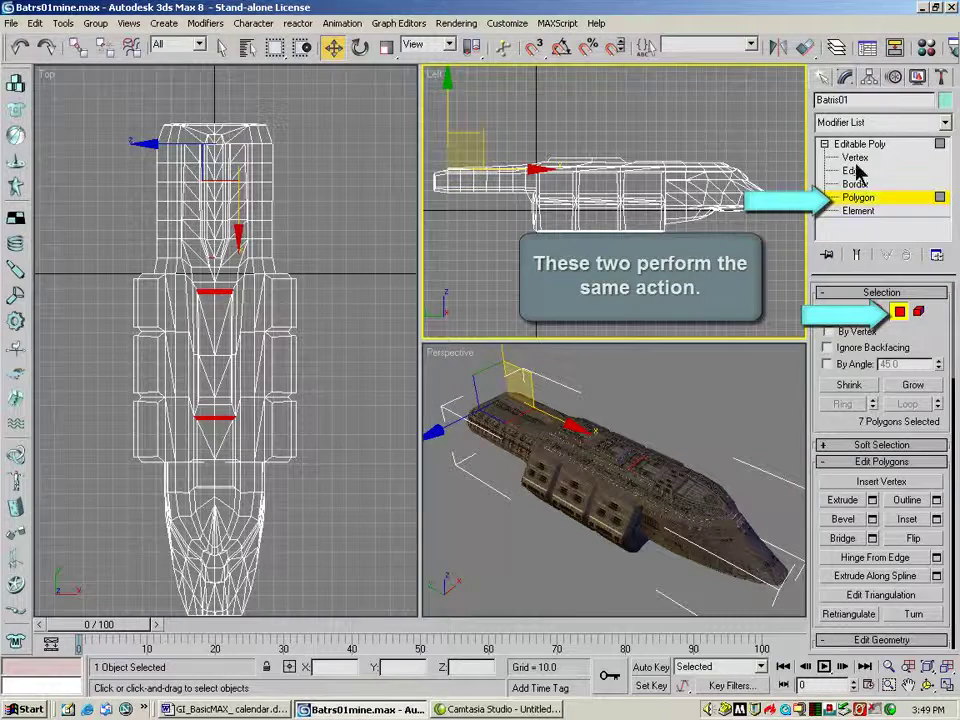
left_click(855, 157)
left_click(857, 199)
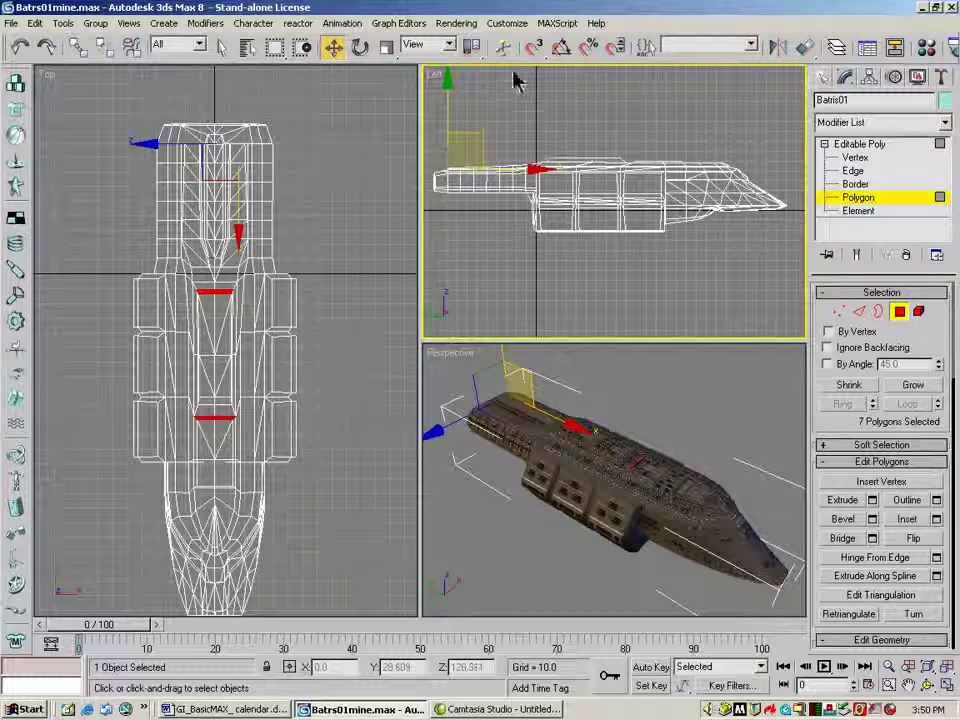
Step: Region-select the band of polygons at the side pods nearest the ship's narrow end in the Left view, and activate the Scale tool
left_click_drag(499, 80, 557, 144)
left_click_drag(565, 222, 568, 274)
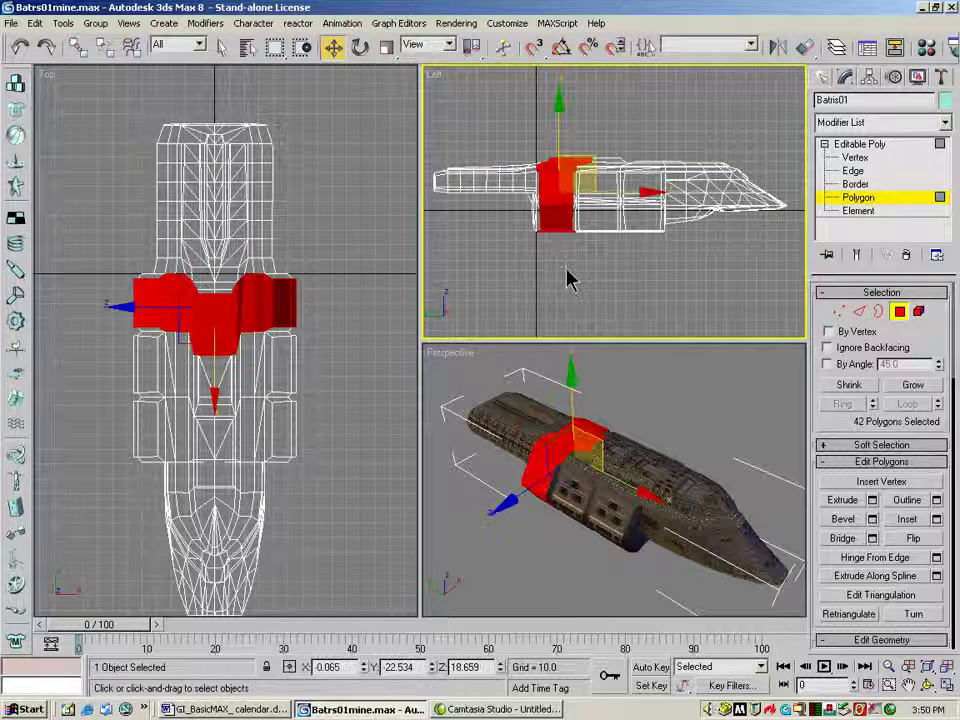
left_click(385, 48)
left_click_drag(126, 330, 358, 306)
right_click(358, 306)
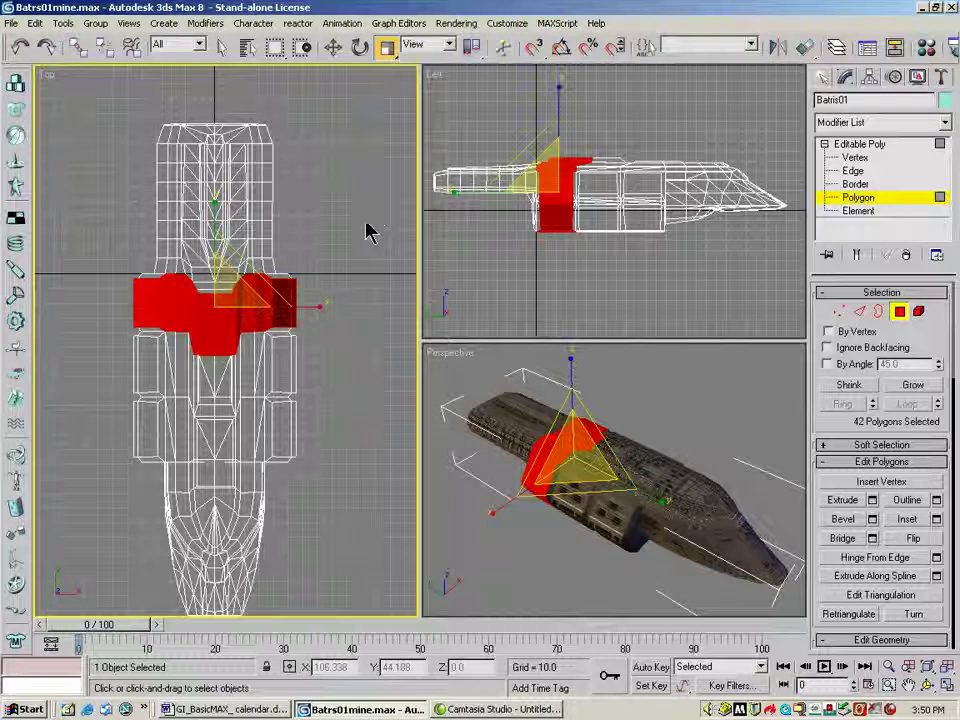
Step: Region-select the ship's narrow end and adjoining pods in the Top view, move them about 28 units along Y, and undo the move
left_click_drag(146, 144, 345, 316)
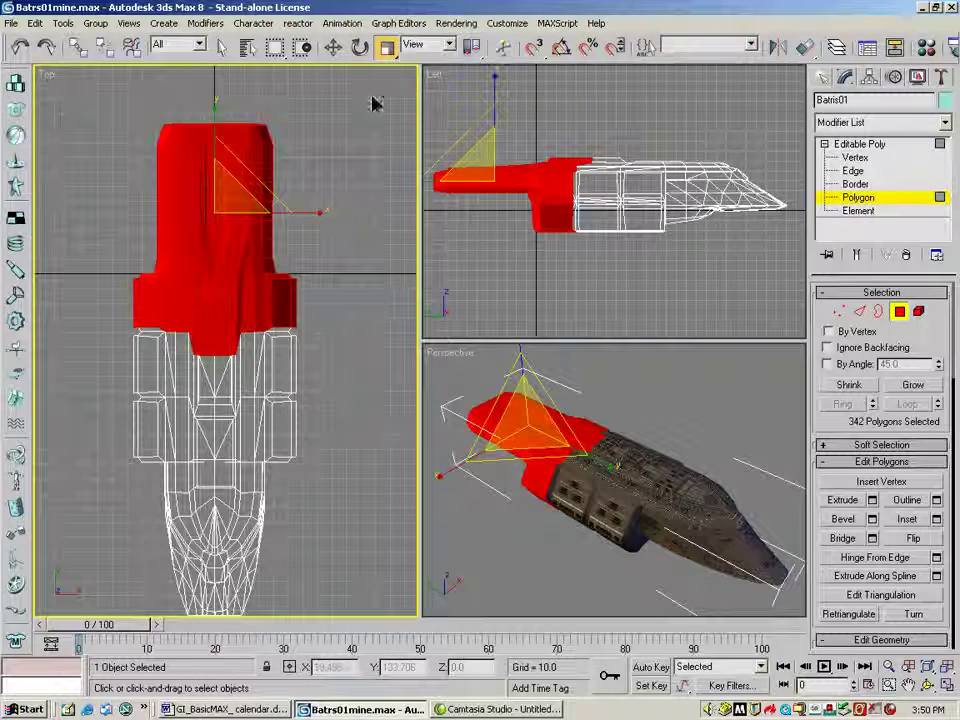
left_click(334, 47)
left_click_drag(218, 143, 220, 113)
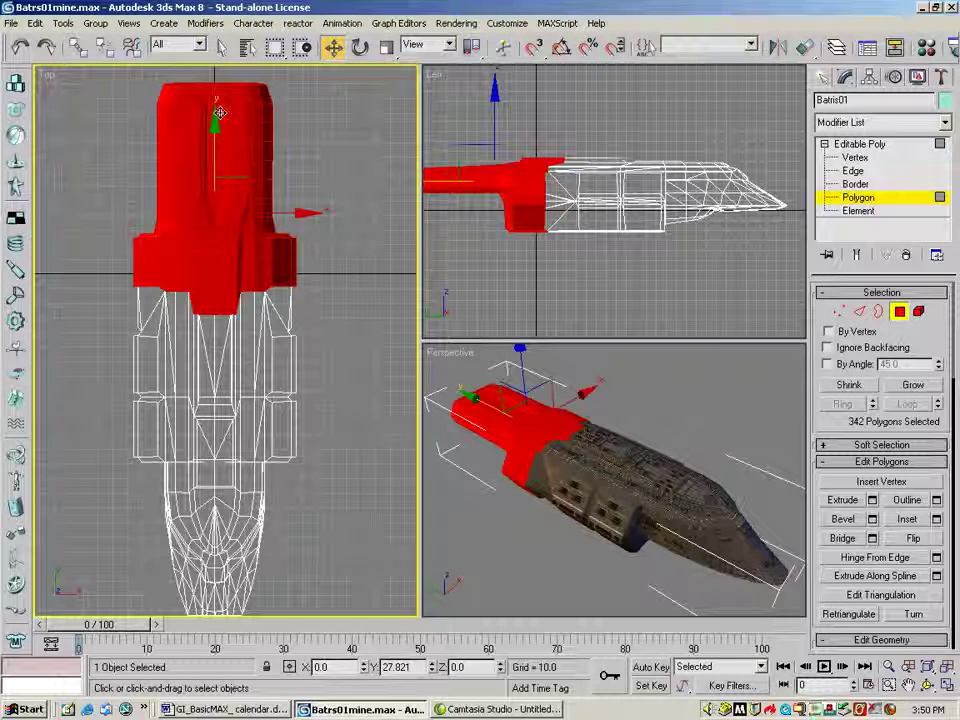
left_click(21, 47)
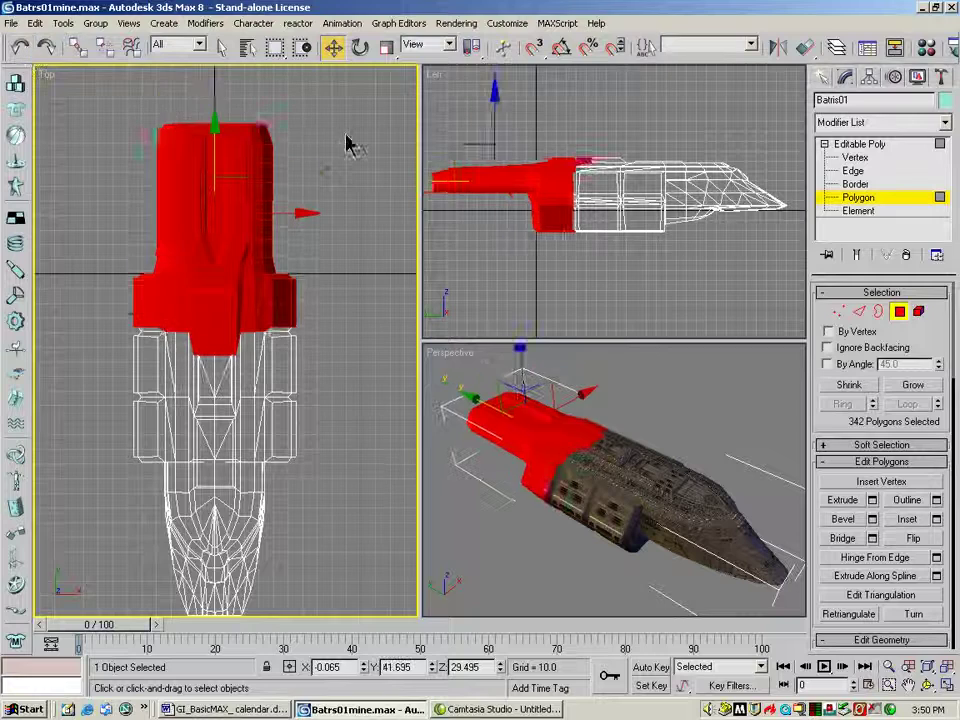
Step: Clear the polygon selection, restore it with an undo, clear it again, and reselect the narrow end with a rectangular region
left_click(348, 145)
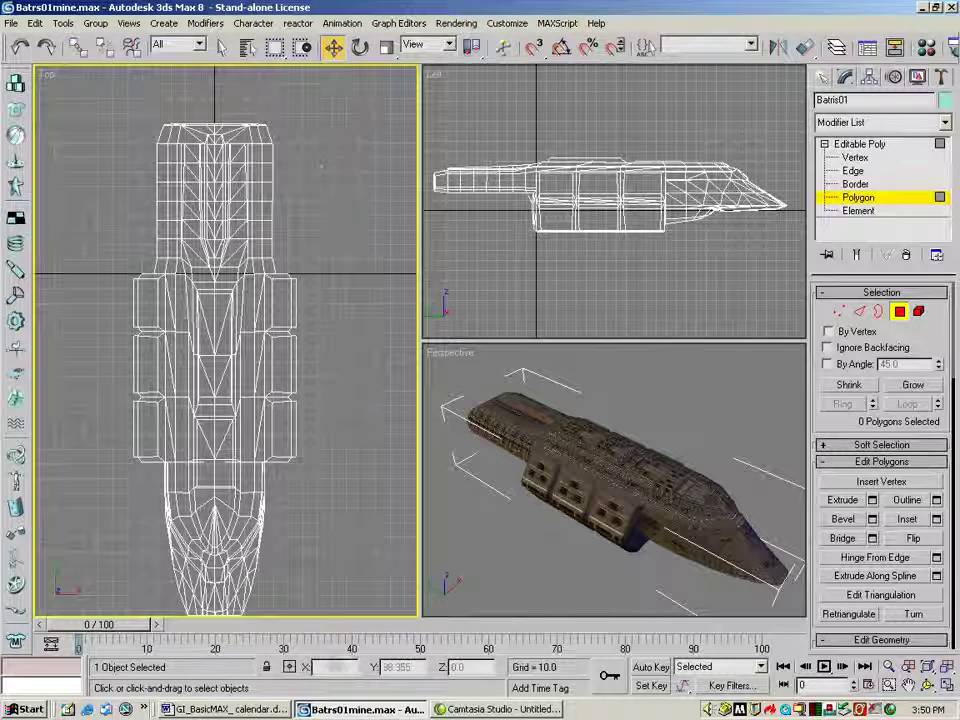
key("ctrl+z")
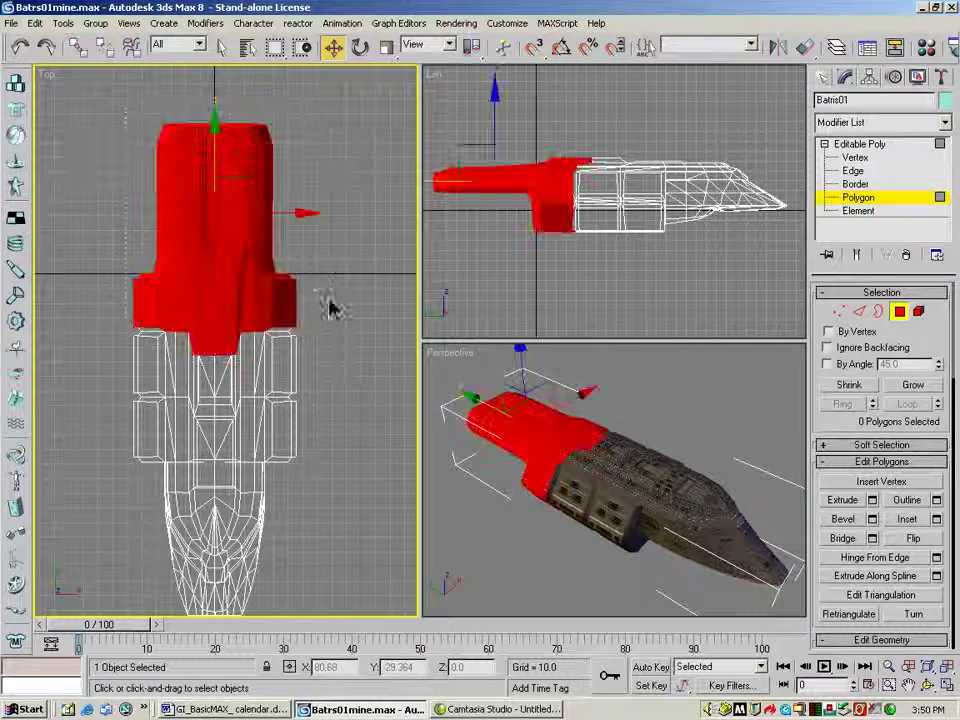
left_click(340, 115)
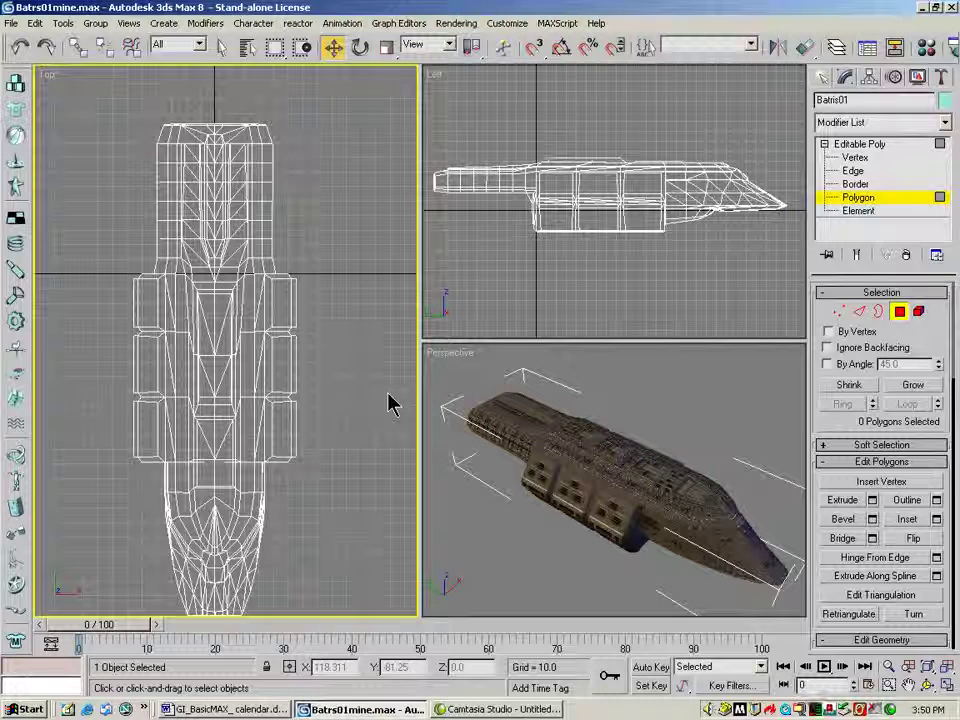
left_click_drag(118, 111, 381, 317)
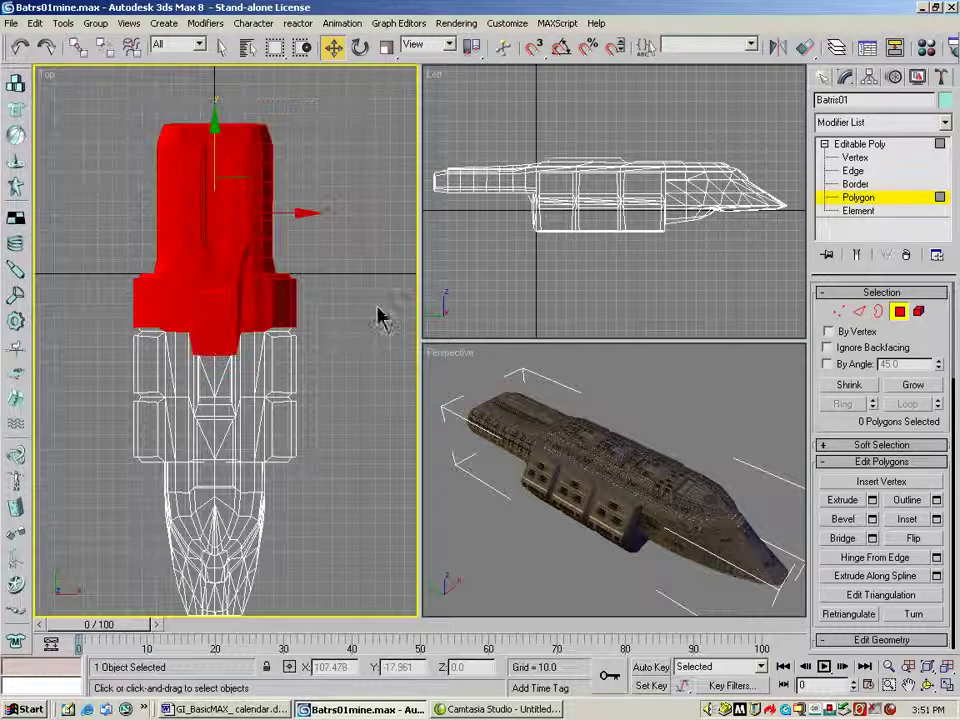
Step: Activate the Left viewport with the selection kept, and repeatedly clear and reselect the narrow-end polygons in the Top viewport
right_click(605, 112)
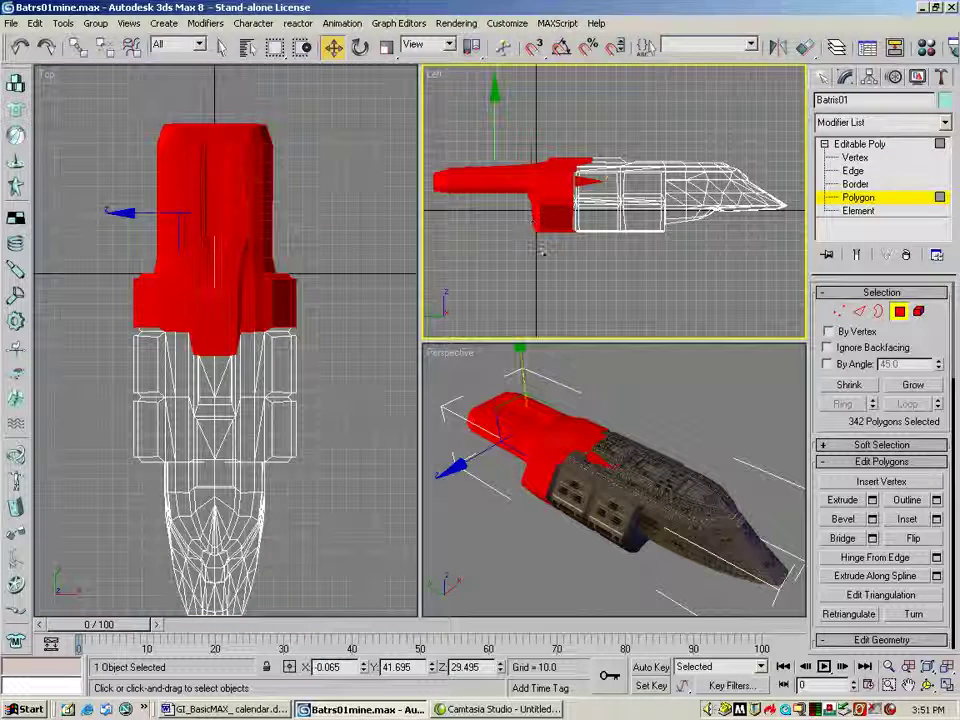
left_click(380, 117)
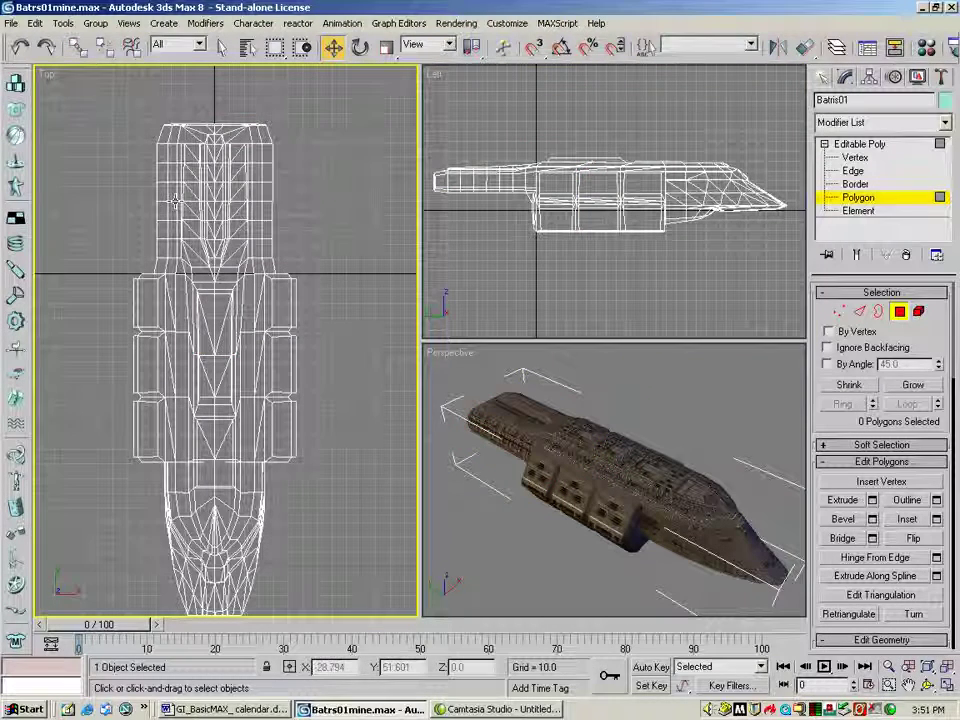
left_click_drag(120, 130, 325, 300)
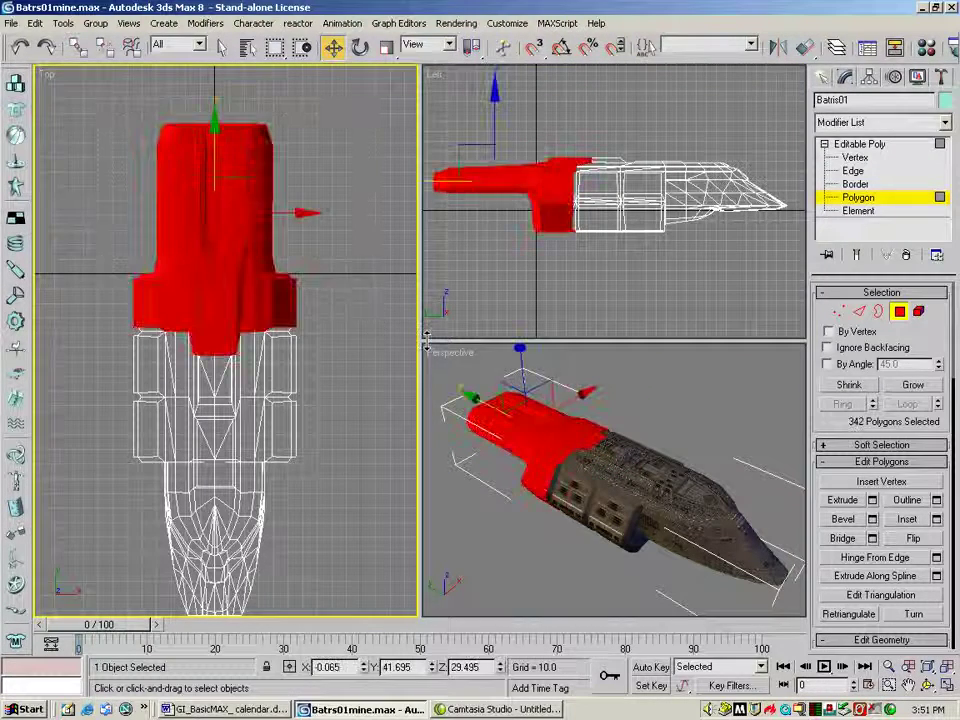
left_click(350, 200)
left_click_drag(68, 110, 347, 278)
Step: Switch the active viewport back and forth between Top, Left and Perspective while keeping the polygon selection
right_click(596, 106)
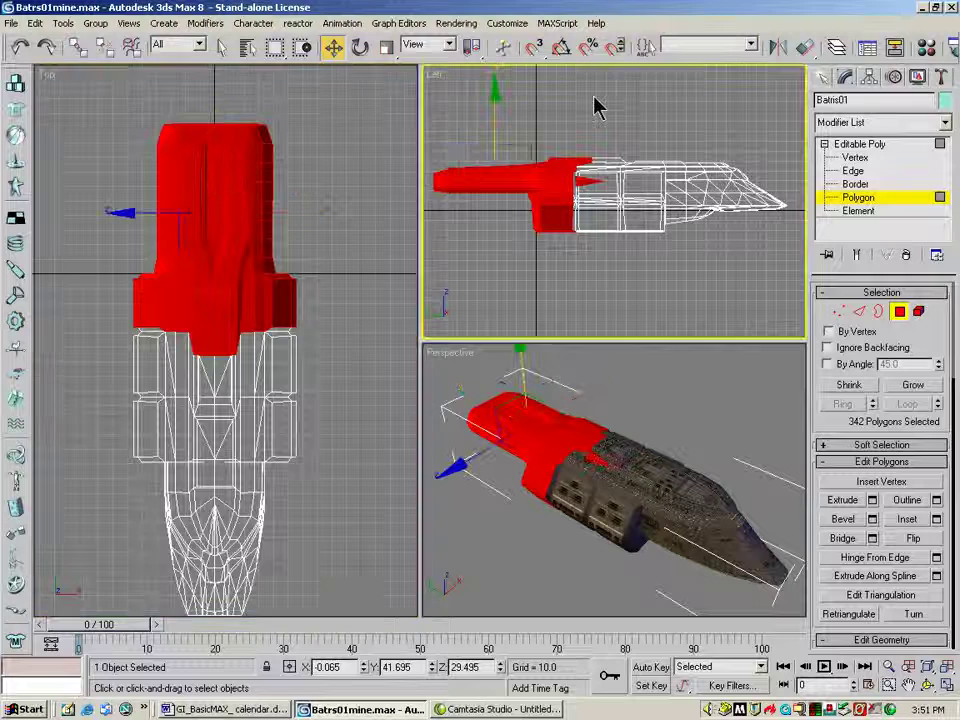
right_click(334, 159)
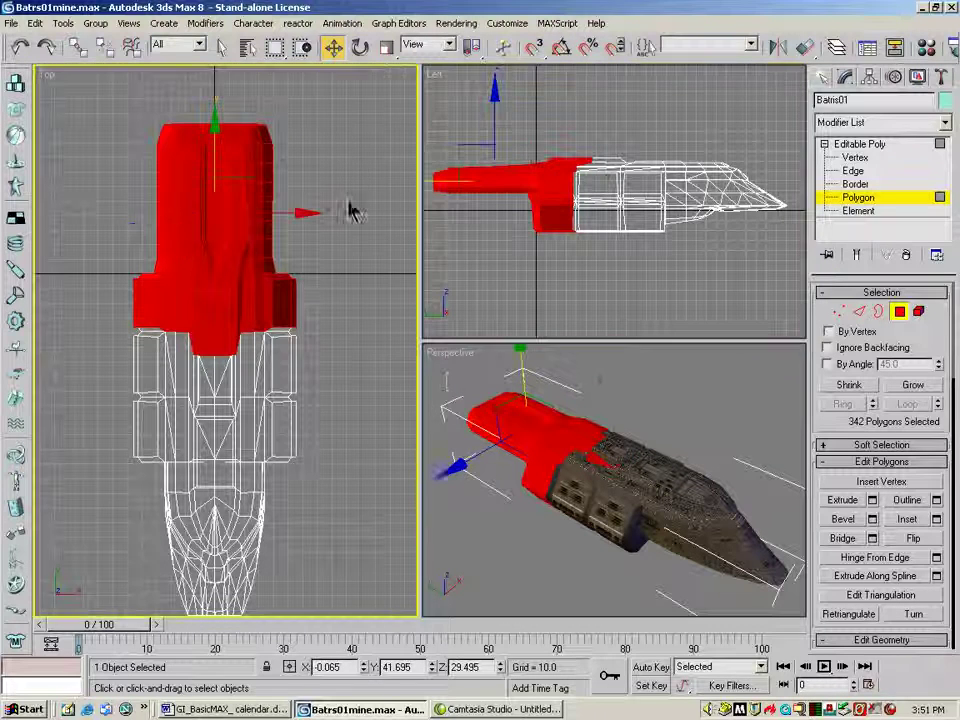
right_click(452, 379)
right_click(377, 298)
right_click(500, 280)
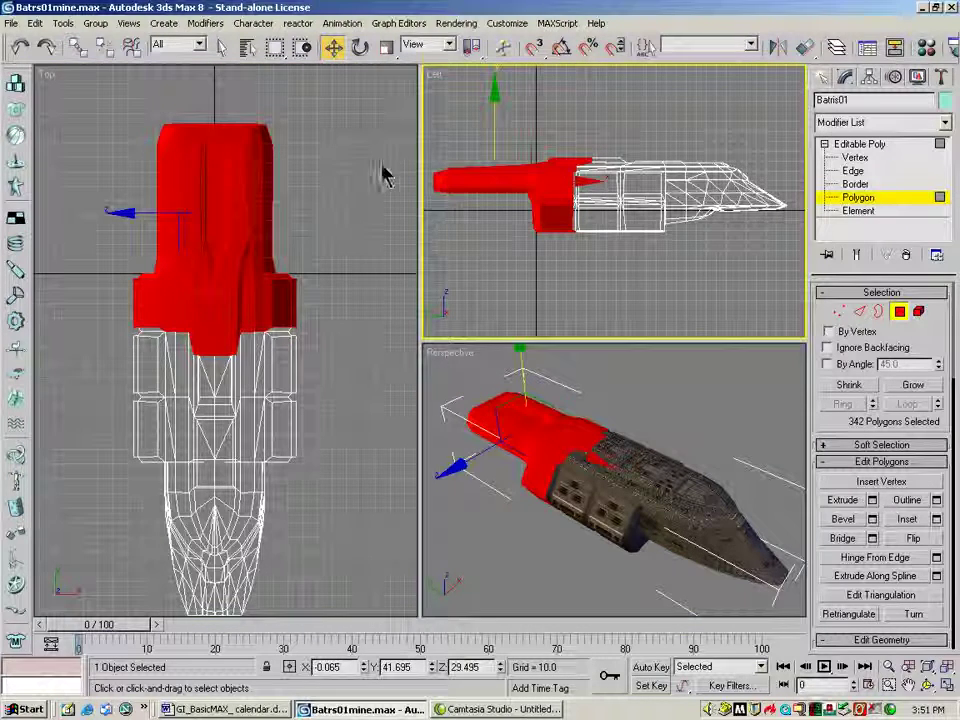
right_click(393, 420)
key("F2")
Step: Clear the selection, select the narrow end and first pods with a rectangular region in the Top view, and deselect them
left_click(392, 420)
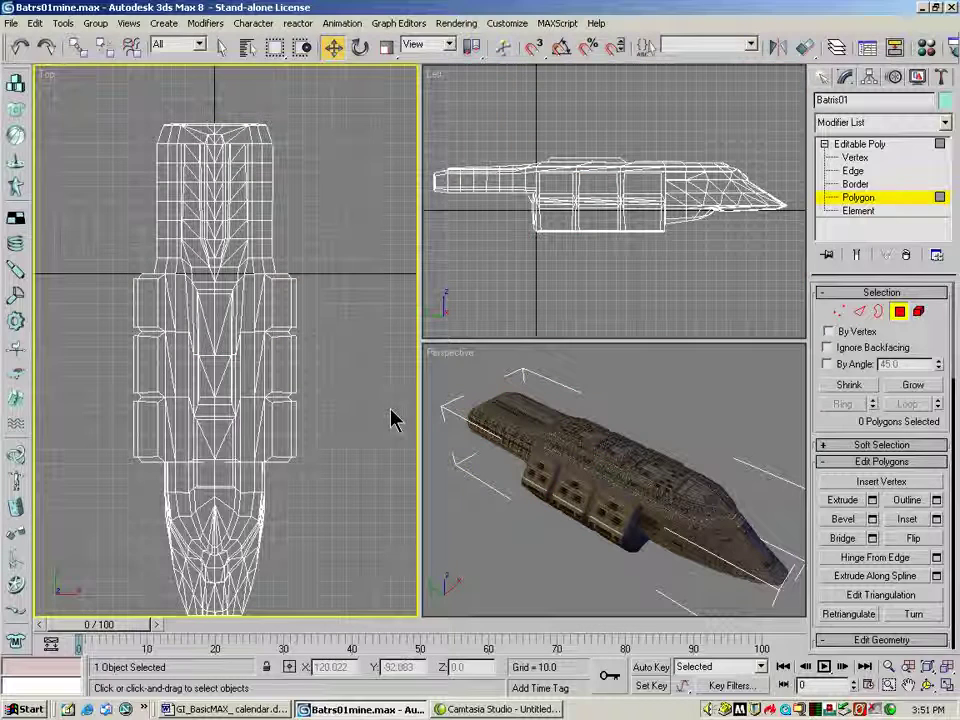
left_click_drag(88, 103, 343, 305)
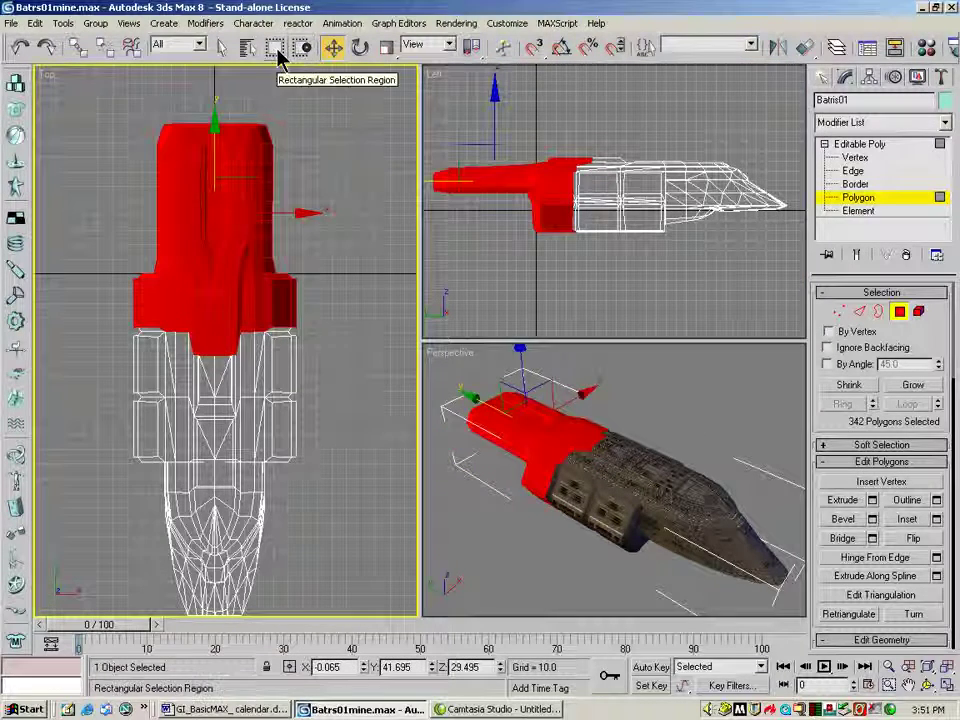
left_click(302, 120)
Step: Change the selection region to circular and select polygons on either side of the narrow end, finishing with its outermost tip
left_click_drag(281, 46, 281, 100)
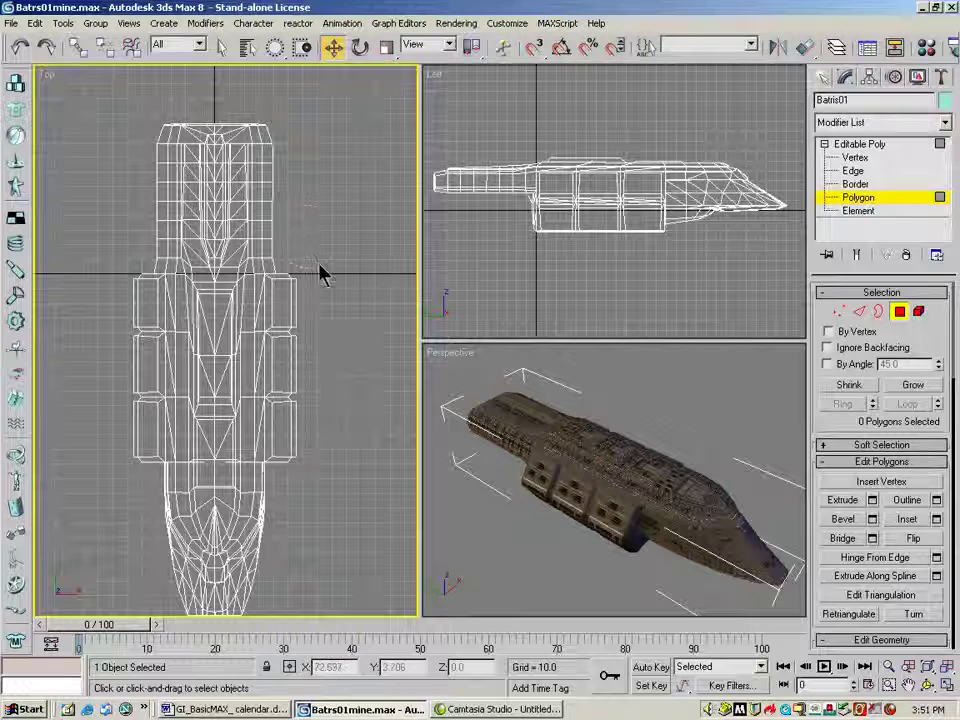
left_click_drag(330, 290, 341, 328)
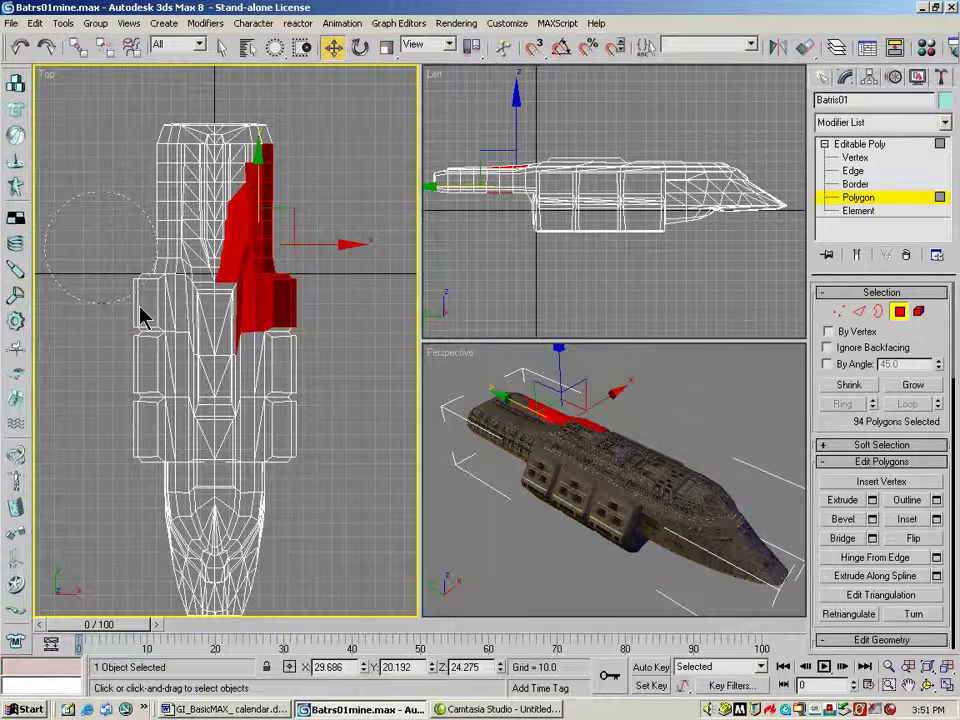
left_click_drag(156, 336, 226, 110)
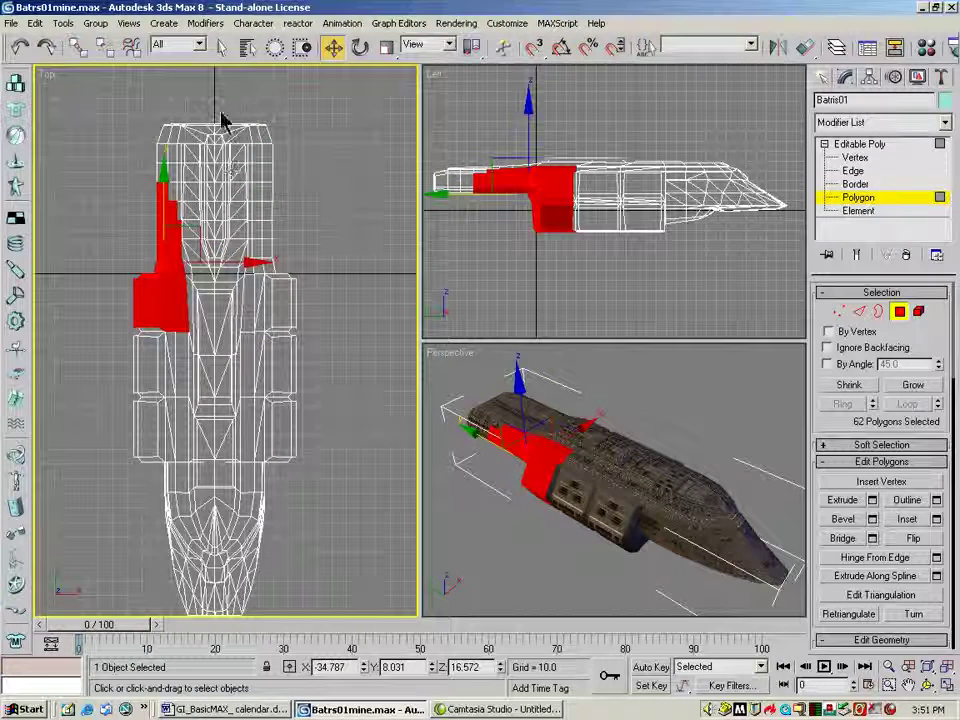
left_click_drag(295, 108, 145, 180)
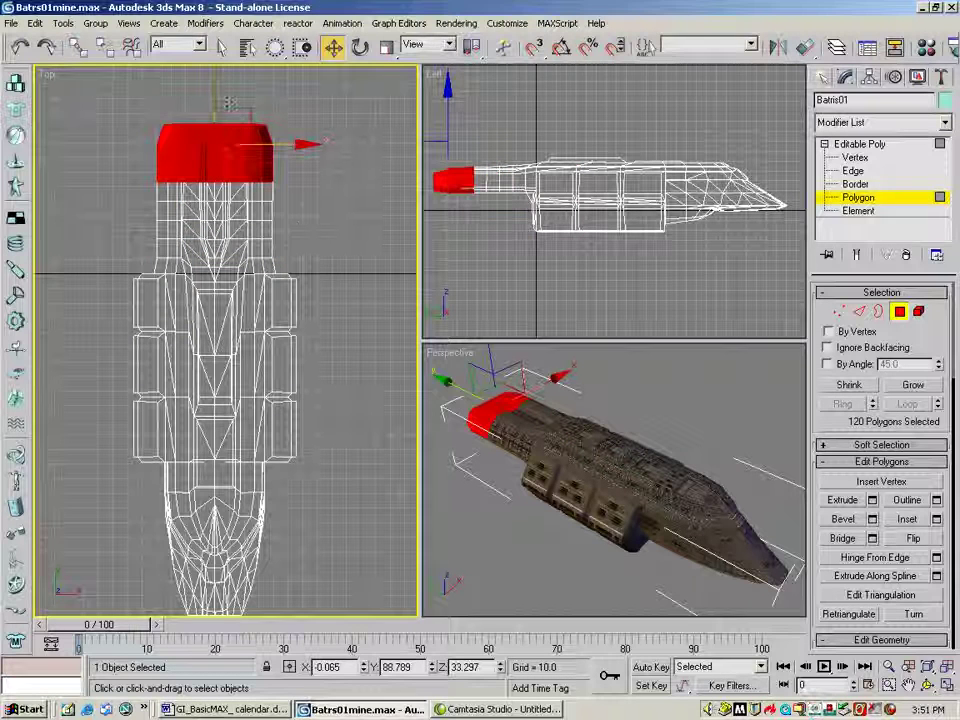
Step: Try moving the selected tip polygons in the Top view, undo the changes and clear the selection
left_click_drag(212, 94, 212, 100)
left_click(20, 47)
left_click_drag(310, 150, 360, 306)
left_click(20, 47)
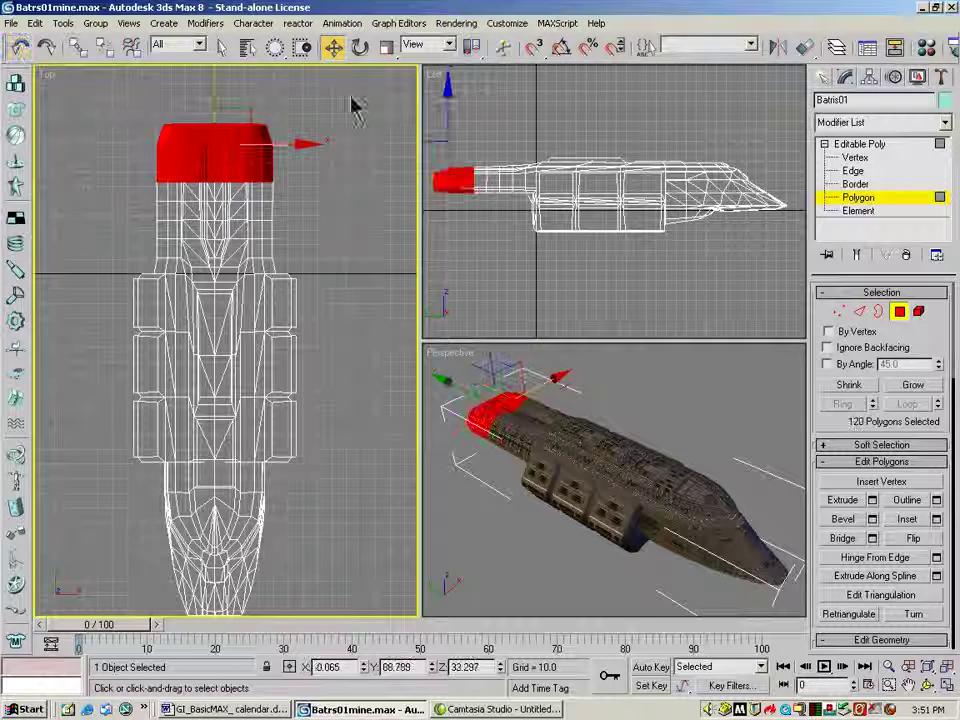
left_click(20, 47)
left_click(111, 124)
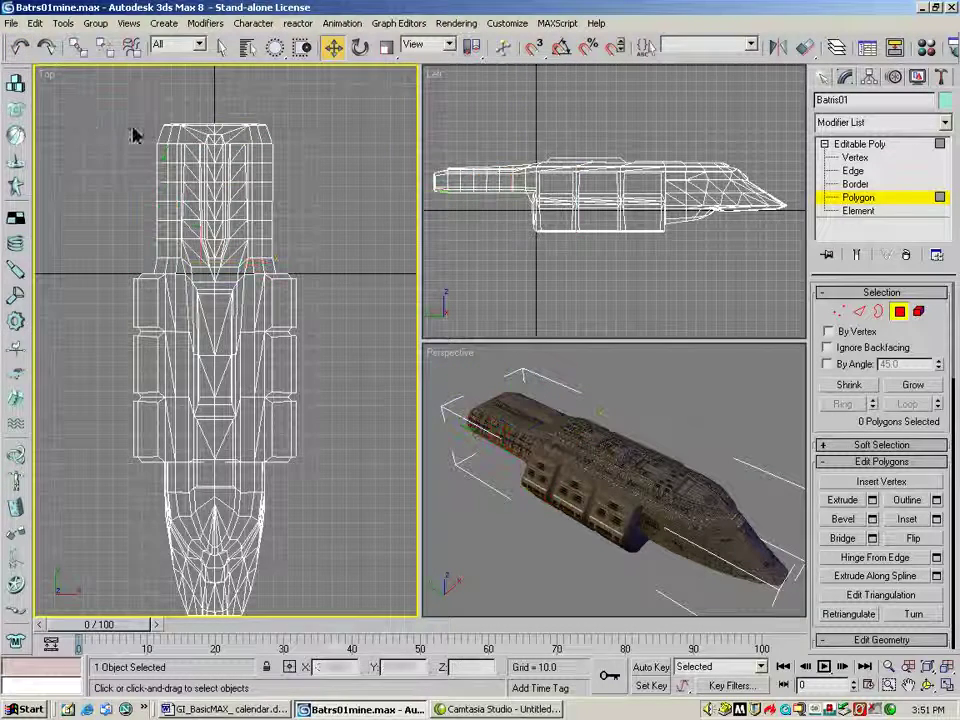
Step: Change the selection region to fence and enclose the ship's narrow end with a polygonal outline in the Top view
left_click_drag(286, 50, 283, 122)
left_click_drag(283, 133, 283, 132)
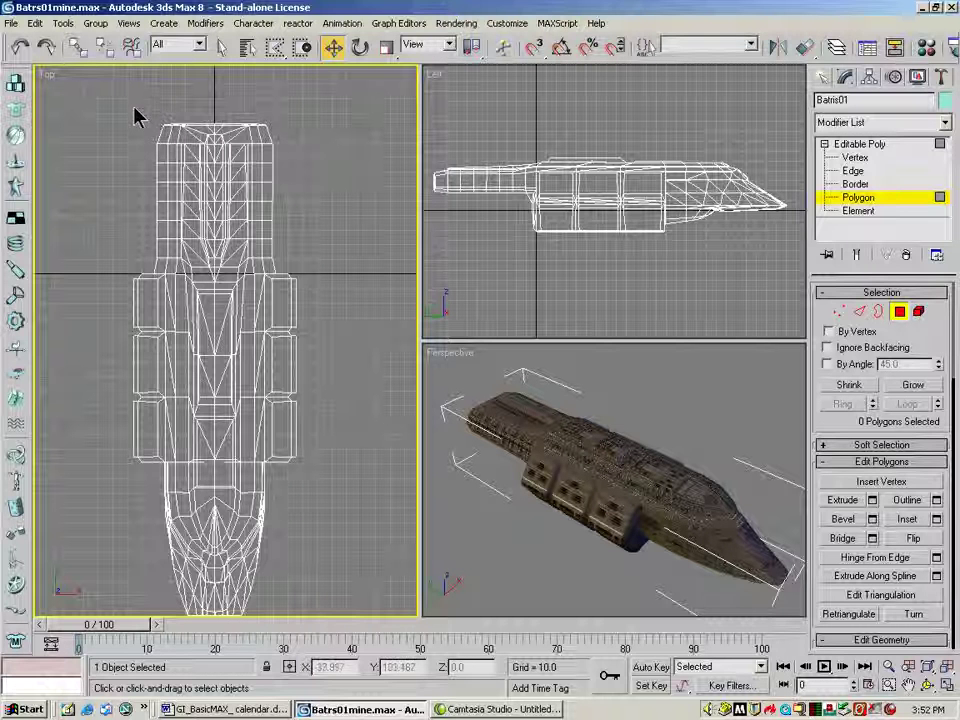
mouse_move(140, 92)
left_mouse_down()
mouse_move(163, 104)
mouse_move(333, 103)
mouse_move(338, 147)
left_mouse_up()
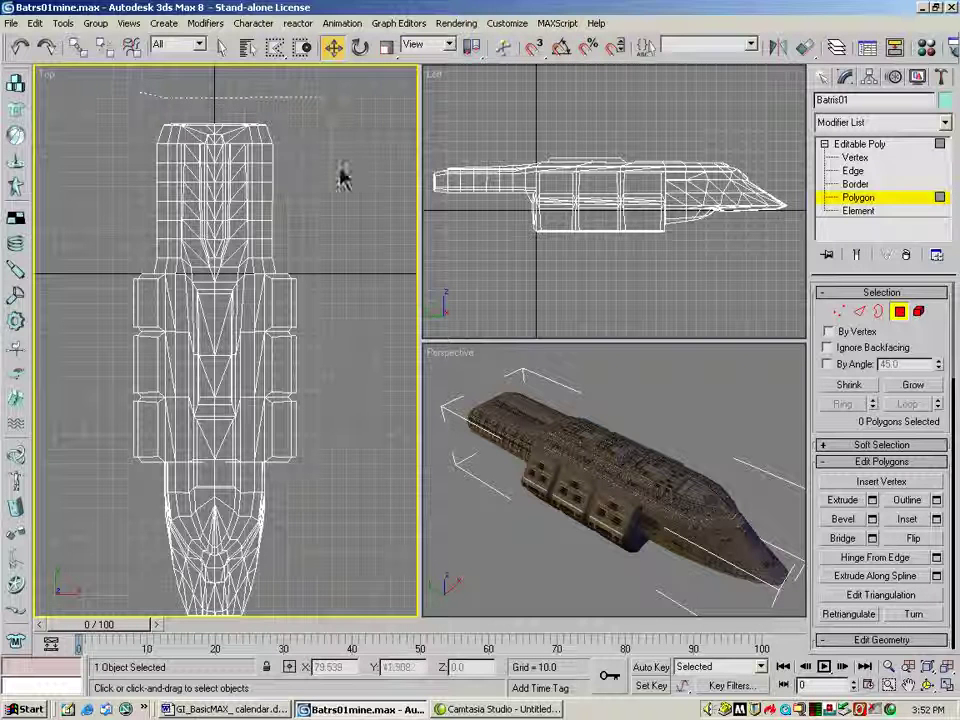
mouse_move(333, 230)
left_mouse_down()
mouse_move(302, 259)
mouse_move(252, 258)
mouse_move(249, 220)
mouse_move(185, 222)
mouse_move(184, 261)
mouse_move(157, 262)
mouse_move(138, 248)
left_mouse_up()
left_click_drag(136, 93, 105, 68)
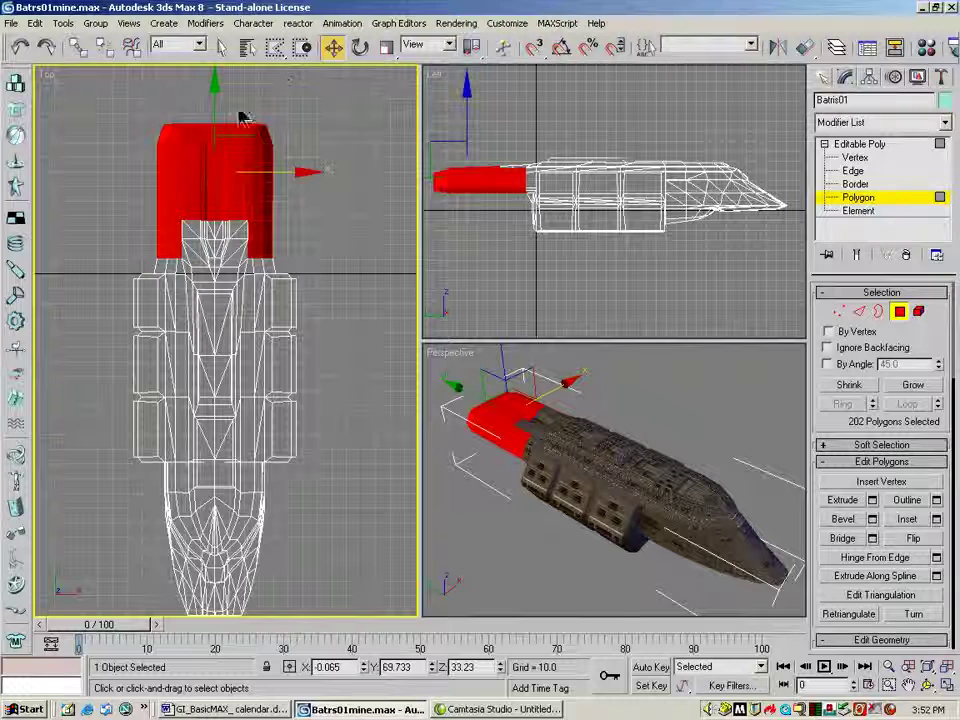
Step: Move the selected narrow-end polygons slightly toward the hull, to about Y 66.15, and deselect them after activating the Left viewport
left_click_drag(212, 88, 221, 112)
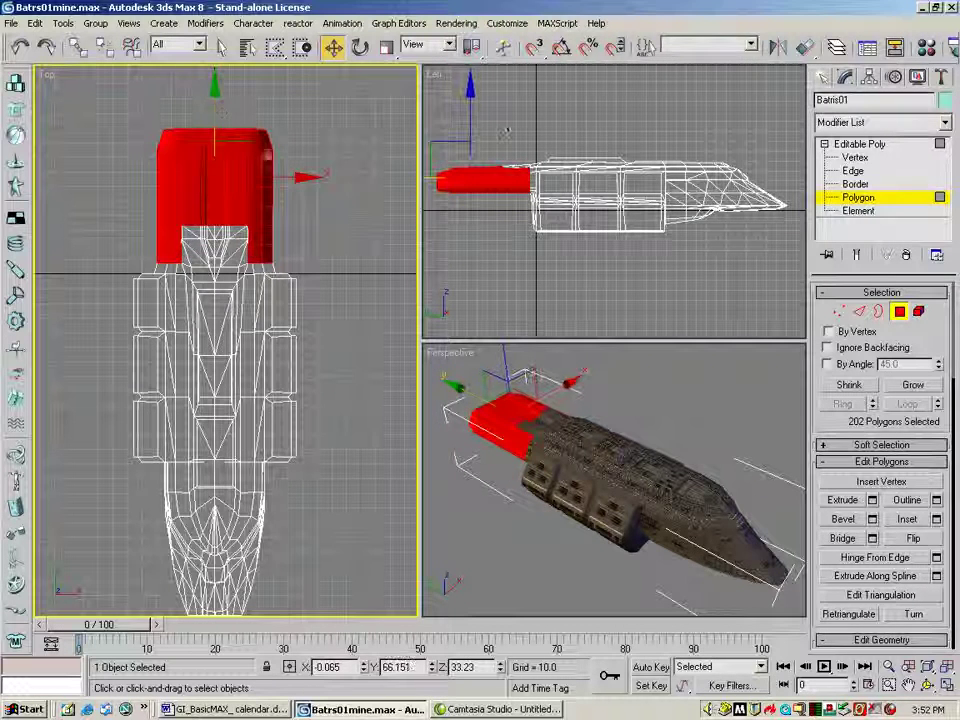
left_click(476, 133)
mouse_move(476, 133)
left_mouse_down()
mouse_move(471, 112)
mouse_move(471, 130)
left_mouse_up()
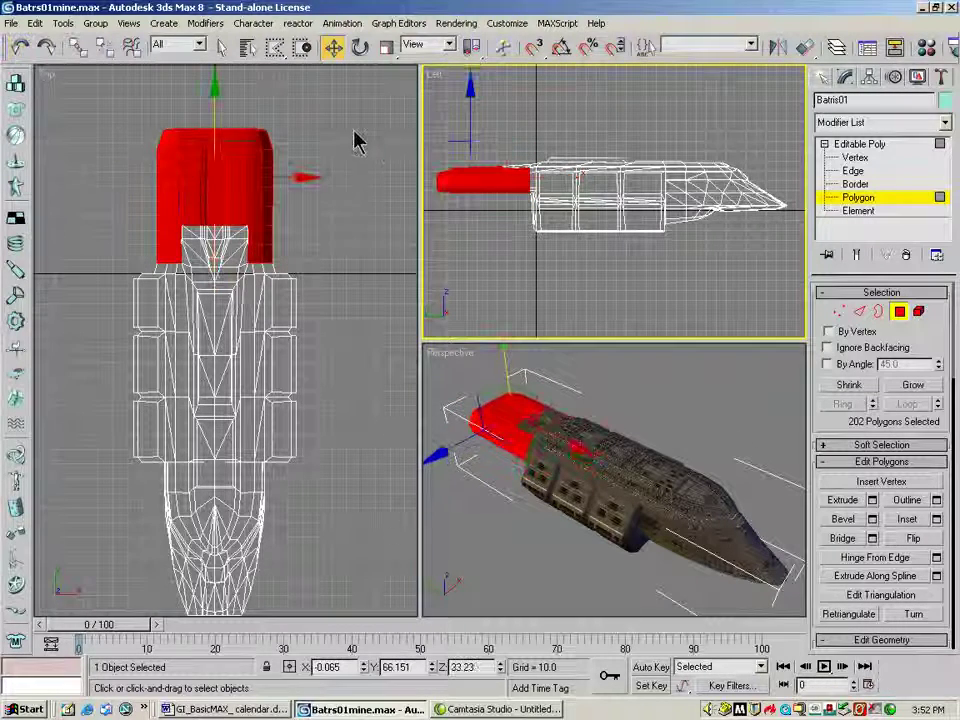
left_click(338, 104)
Step: Change the selection region to lasso, select the narrow end with the first pods and the nose in turn, and deselect
left_click_drag(277, 47, 277, 99)
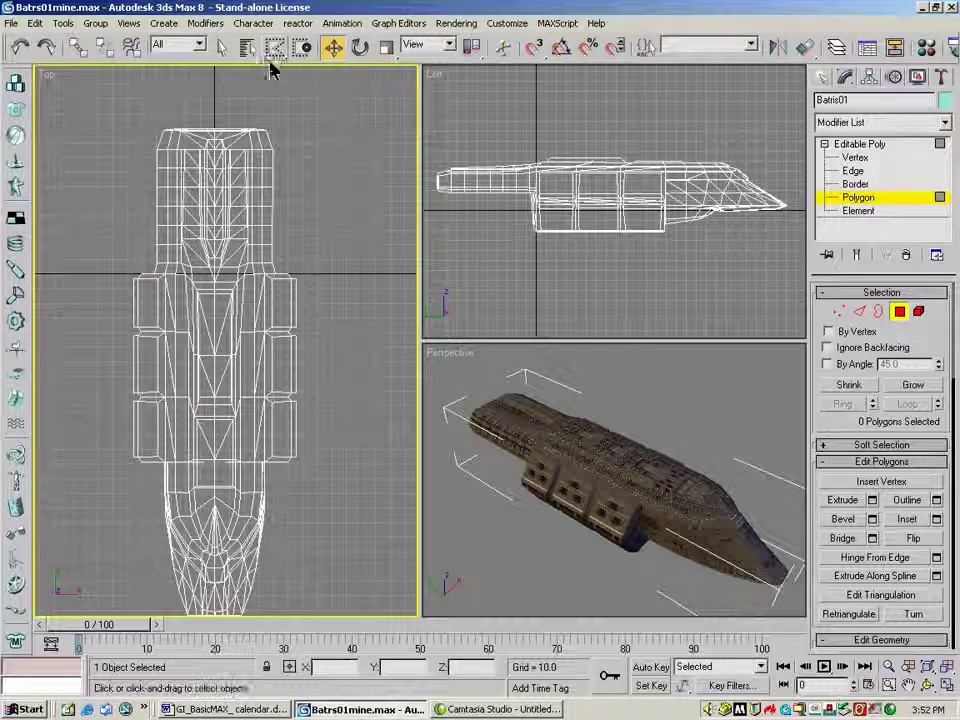
left_click_drag(279, 50, 277, 156)
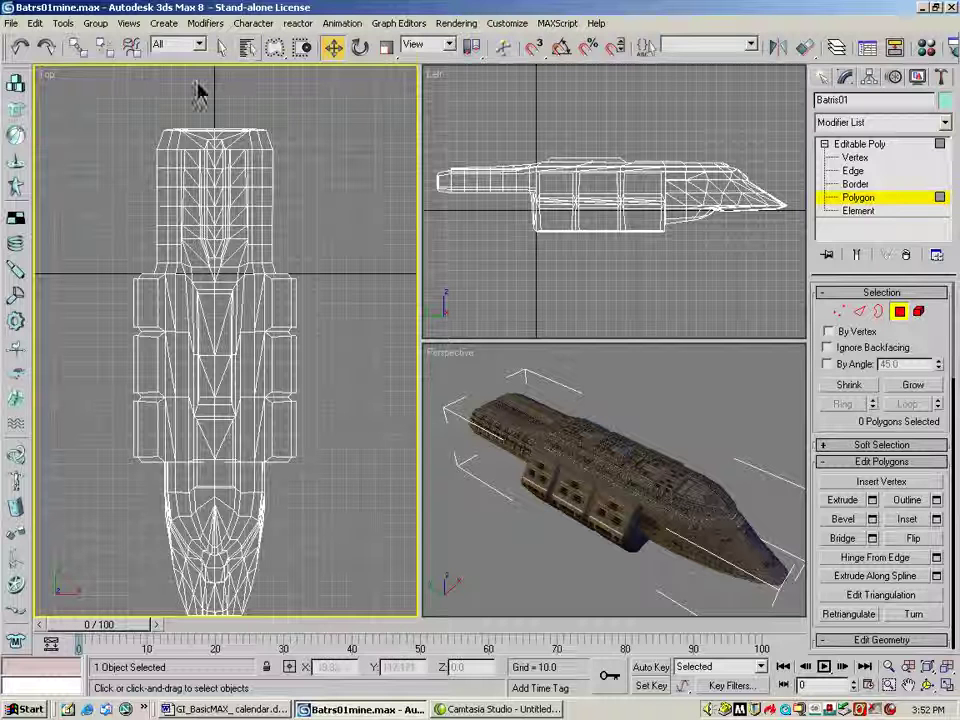
mouse_move(144, 111)
left_mouse_down()
mouse_move(180, 99)
mouse_move(249, 99)
mouse_move(315, 120)
mouse_move(364, 171)
mouse_move(349, 274)
mouse_move(289, 326)
mouse_move(246, 297)
mouse_move(244, 273)
mouse_move(88, 233)
mouse_move(106, 80)
left_mouse_up()
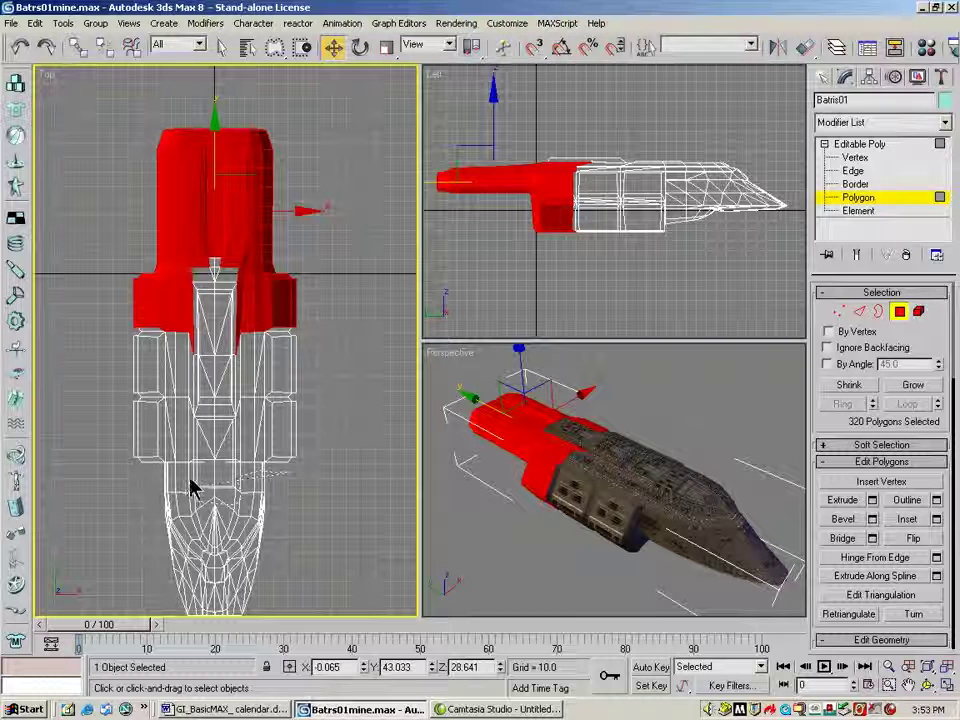
left_click_drag(294, 508, 180, 600)
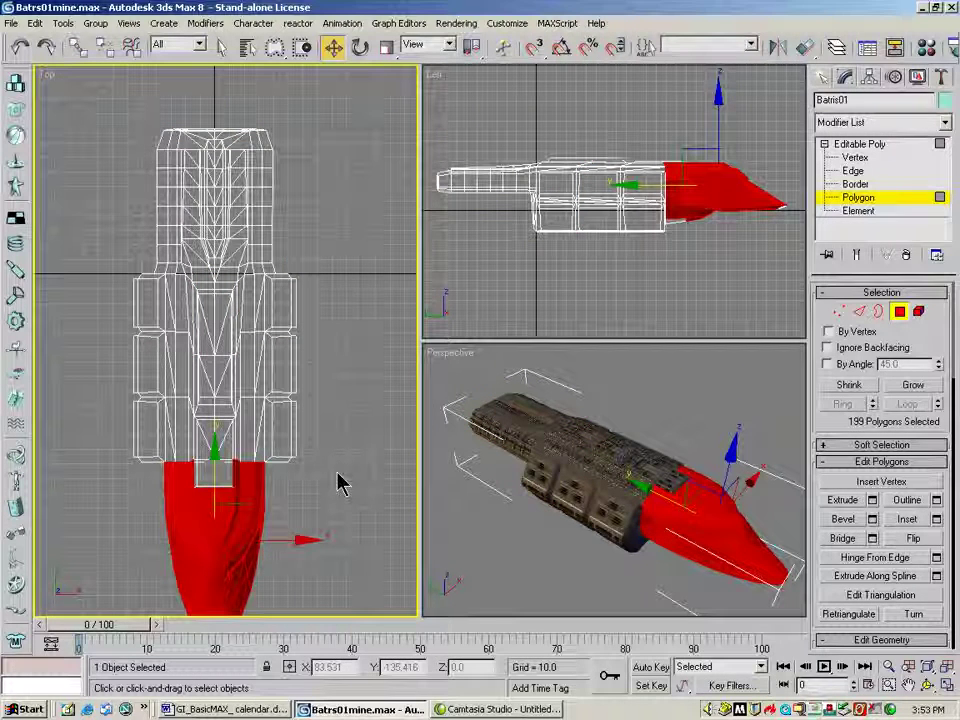
left_click(358, 270)
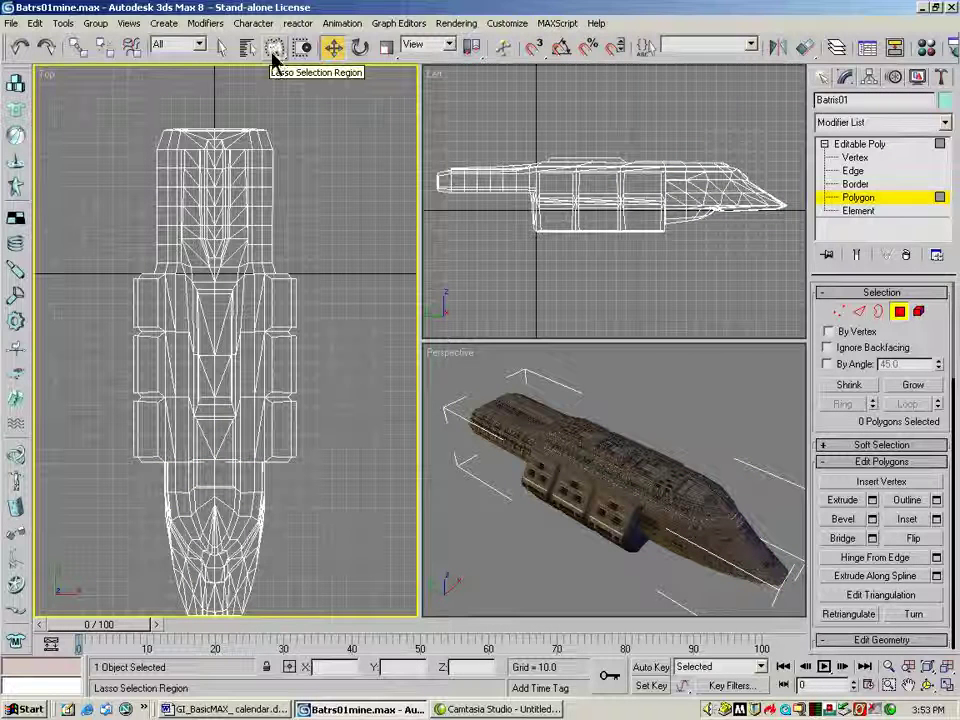
Step: Change the selection region to paint, select the narrow end's tip and add the polygons near its base
left_click_drag(274, 52, 282, 188)
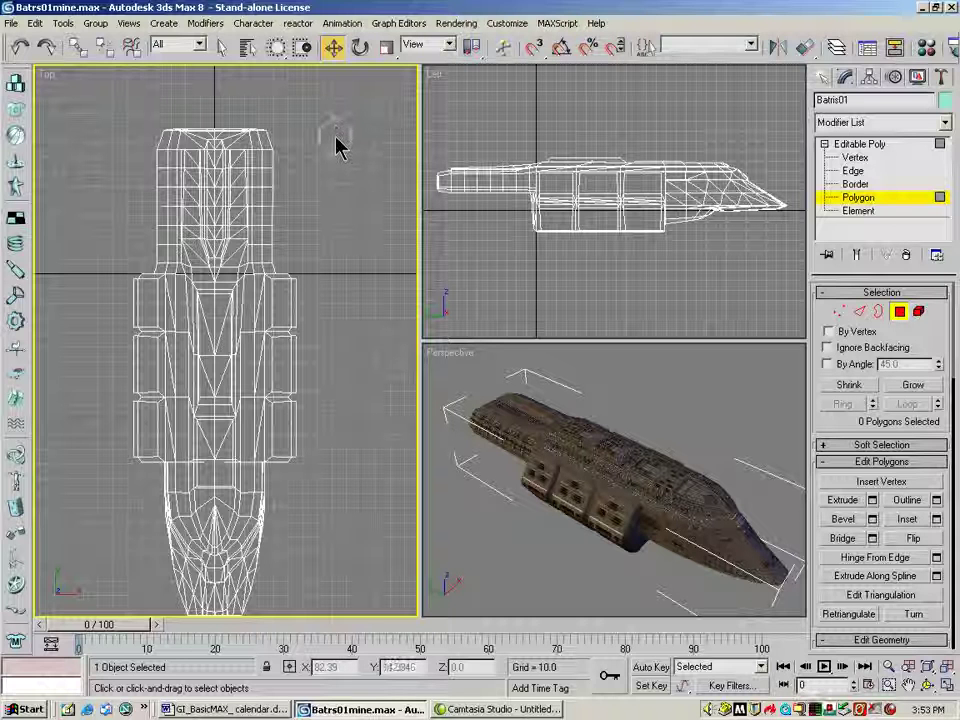
mouse_move(324, 130)
left_mouse_down()
mouse_move(258, 145)
mouse_move(167, 146)
mouse_move(133, 175)
left_mouse_up()
mouse_move(140, 222)
left_mouse_down("ctrl")
mouse_move(336, 243)
mouse_move(322, 238)
left_mouse_up("ctrl")
mouse_move(213, 232)
left_mouse_down("ctrl")
mouse_move(172, 249)
mouse_move(119, 240)
left_mouse_up("ctrl")
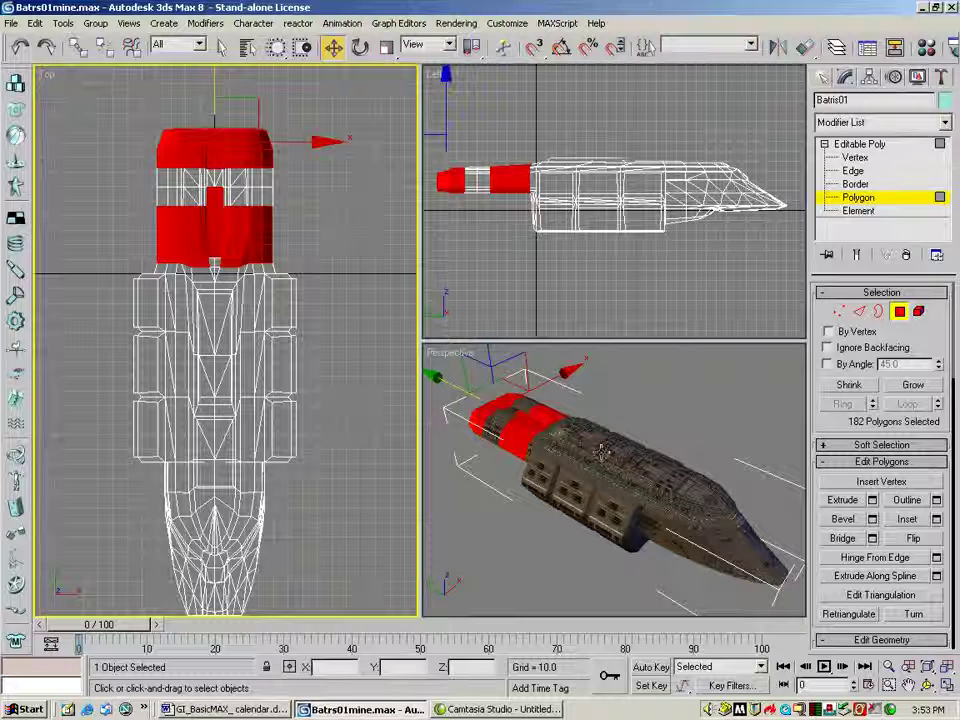
Step: Clear the selection and paint a band of polygons across the upper part of the narrow end in the Top view
left_click(324, 177)
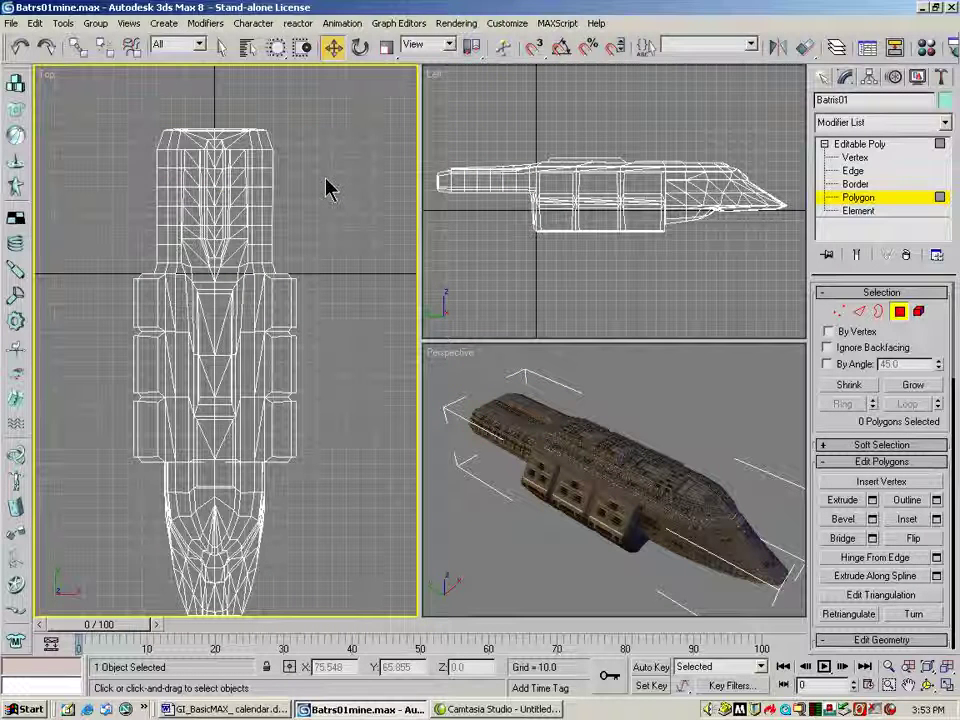
left_click(262, 186)
left_click(228, 172, "ctrl")
left_click(186, 192, "ctrl")
left_click(152, 198, "ctrl")
left_click(147, 192, "ctrl")
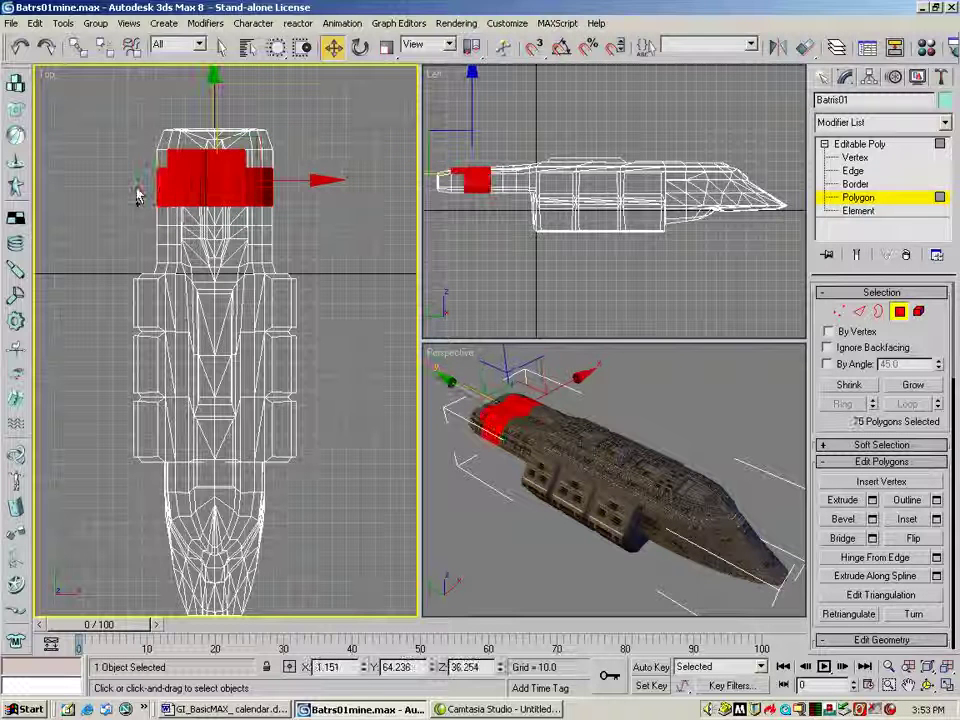
Step: Subtract a few polygons along the tip-side edge of the painted band
left_click(242, 176, "alt")
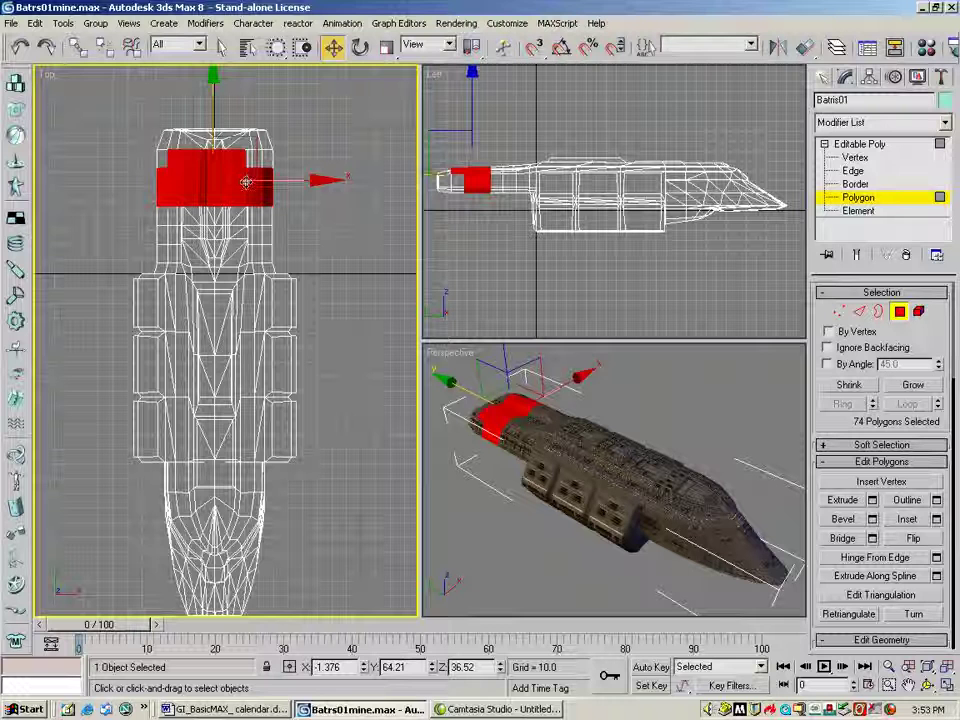
left_click(192, 120, "alt")
left_click(245, 160, "ctrl")
left_click(245, 160, "alt")
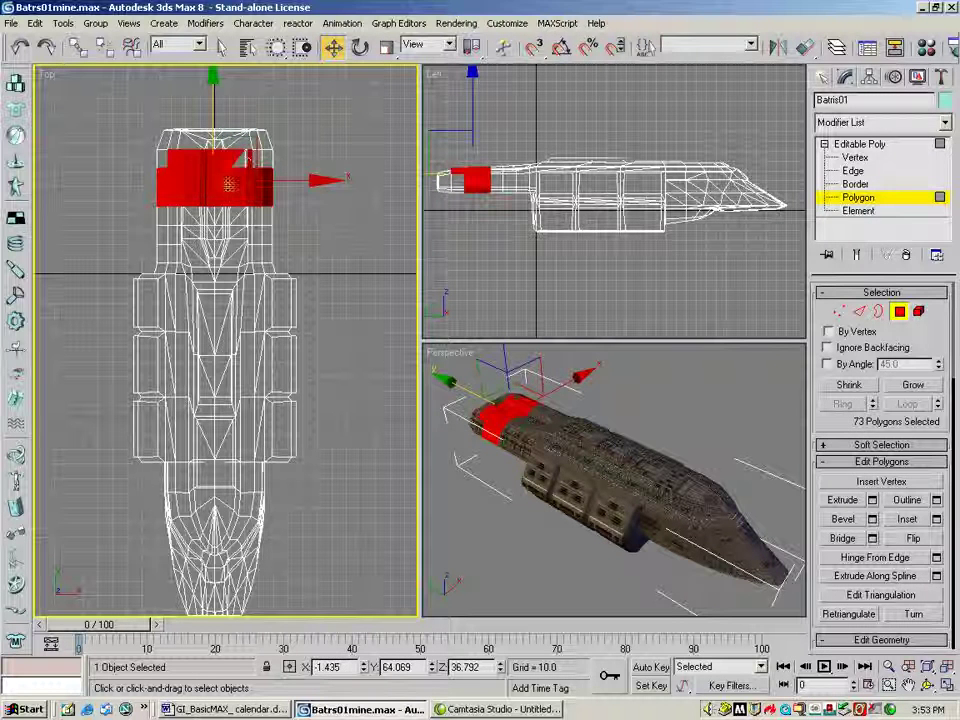
Step: Add the missing polygons back to the selection to complete the band across the narrow end
left_click(317, 221)
left_click_drag(303, 195, 155, 195)
left_click(161, 182, "ctrl")
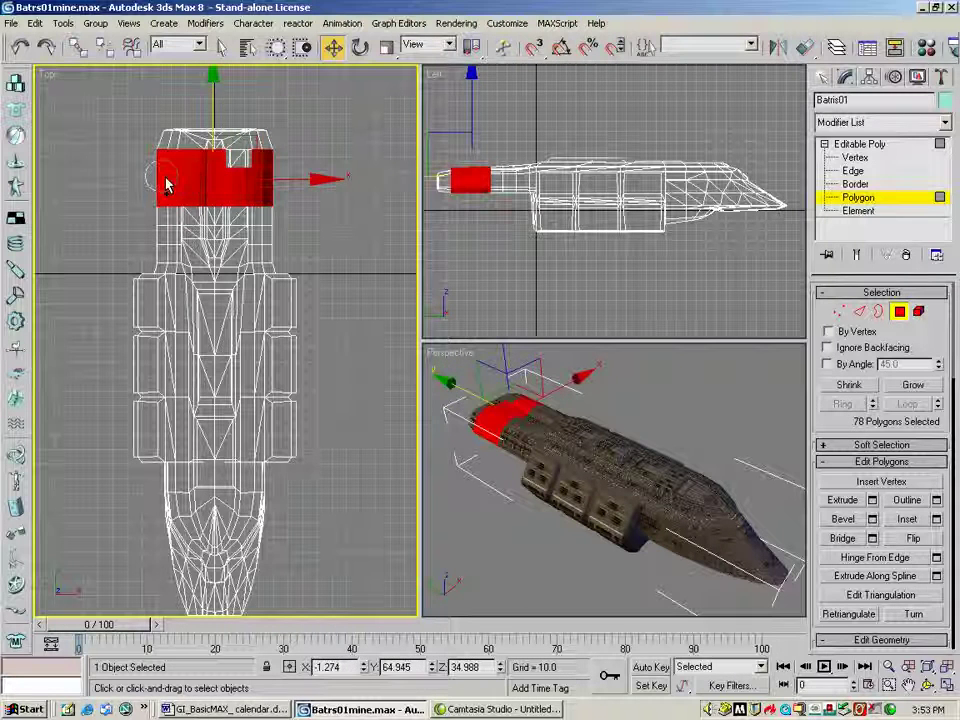
left_click(214, 182, "ctrl")
left_click(258, 178, "ctrl")
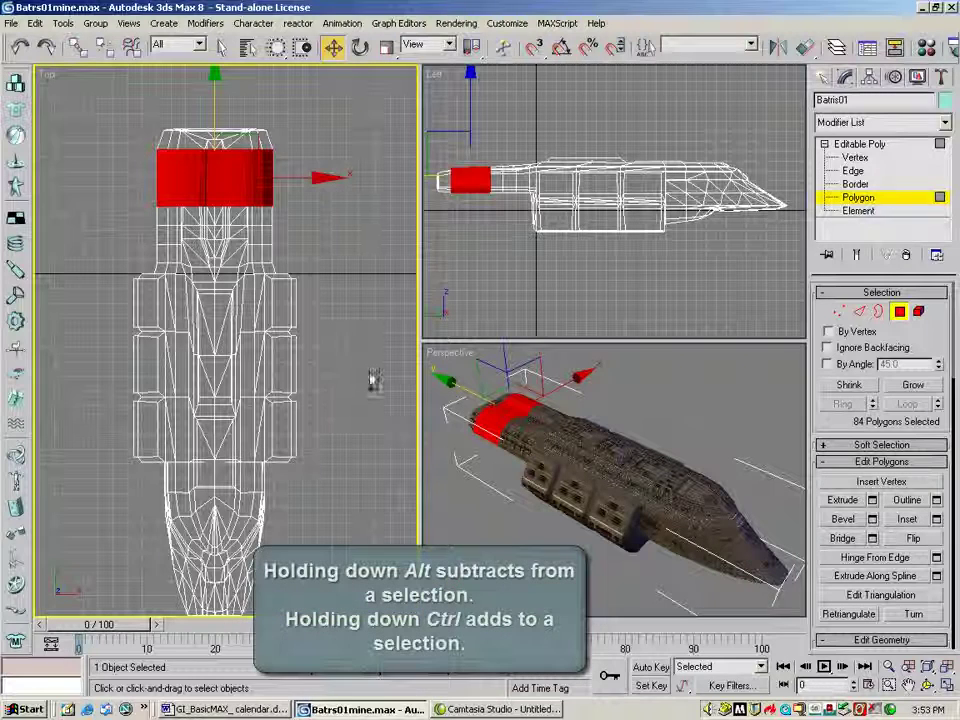
Step: Add the polygons of the two side pods nearest the nose to the painted selection
left_click(295, 433, "ctrl")
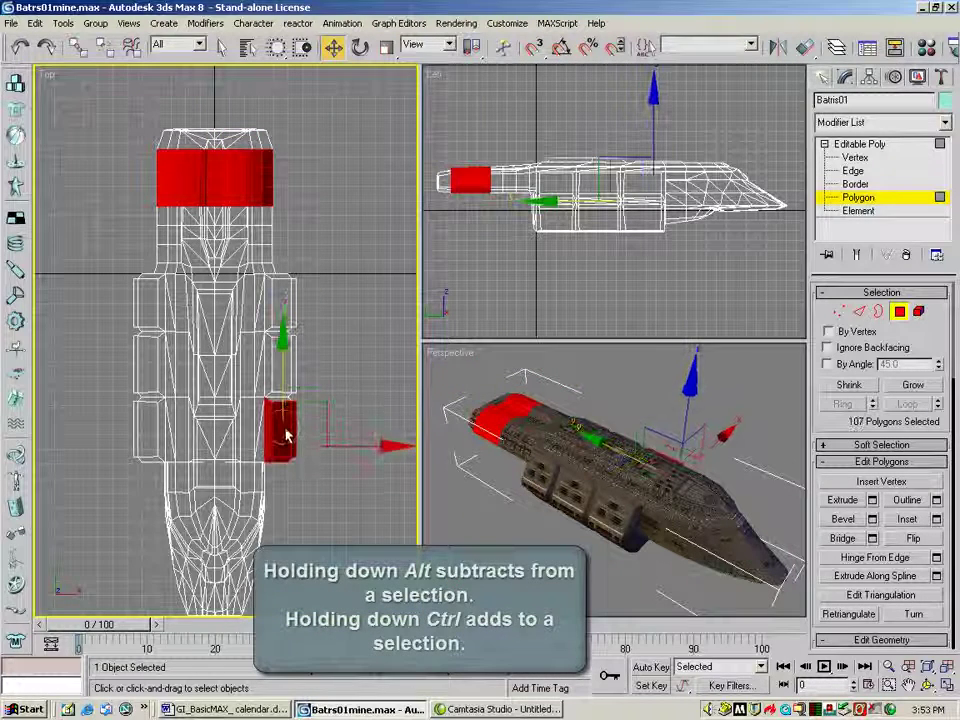
left_click(281, 432, "ctrl")
left_click(144, 450, "ctrl")
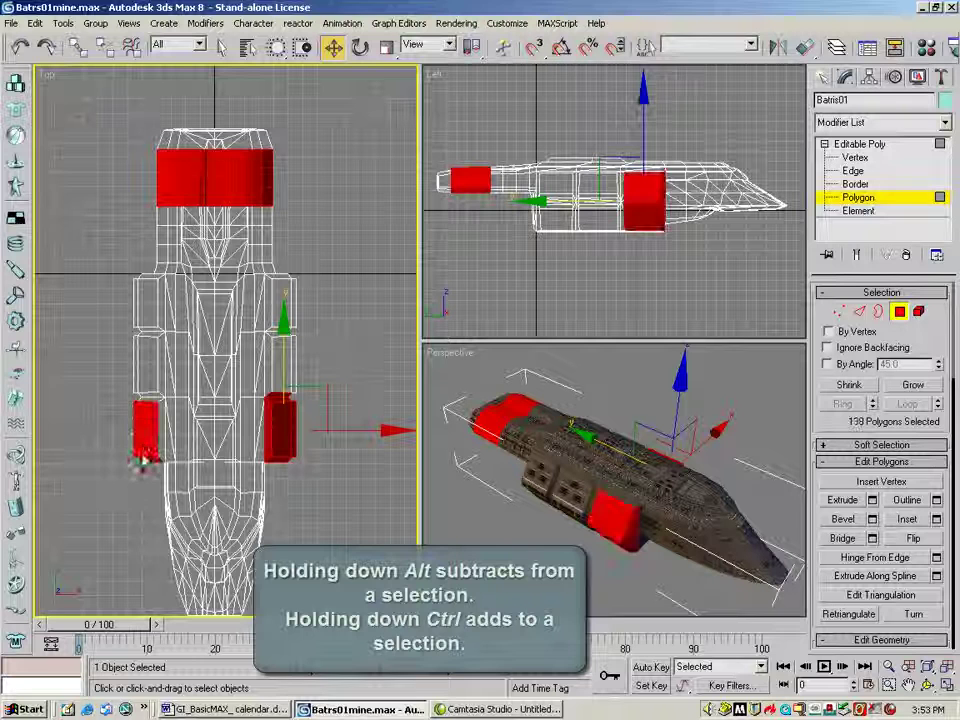
left_click(148, 423, "ctrl")
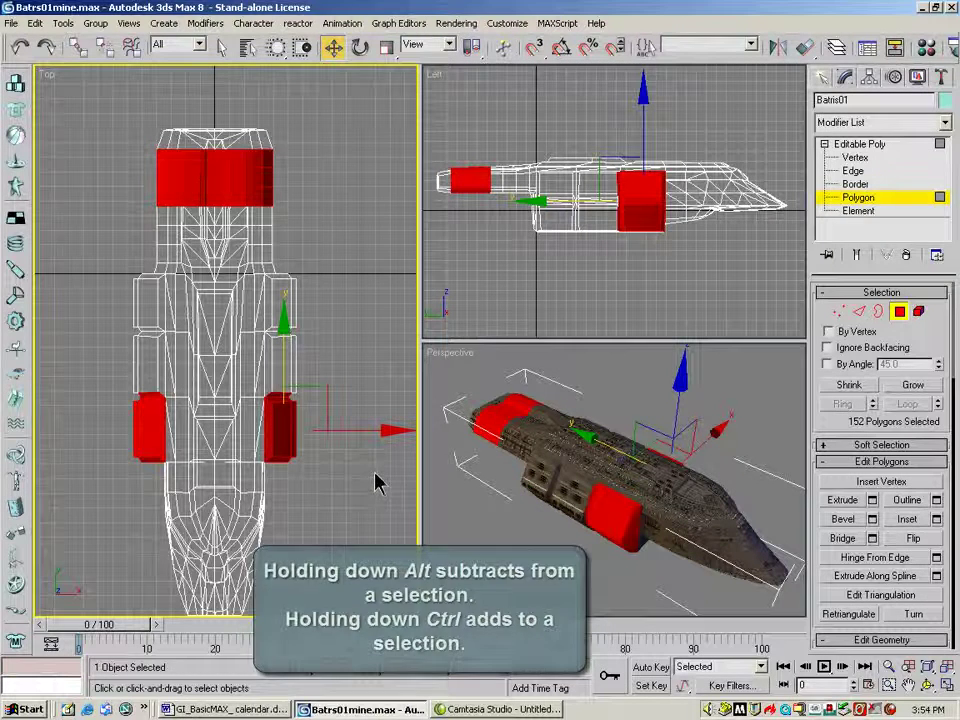
Step: Clear the selection and paint a new band across the narrow end, extending it toward the hull along the centre
left_click(366, 236)
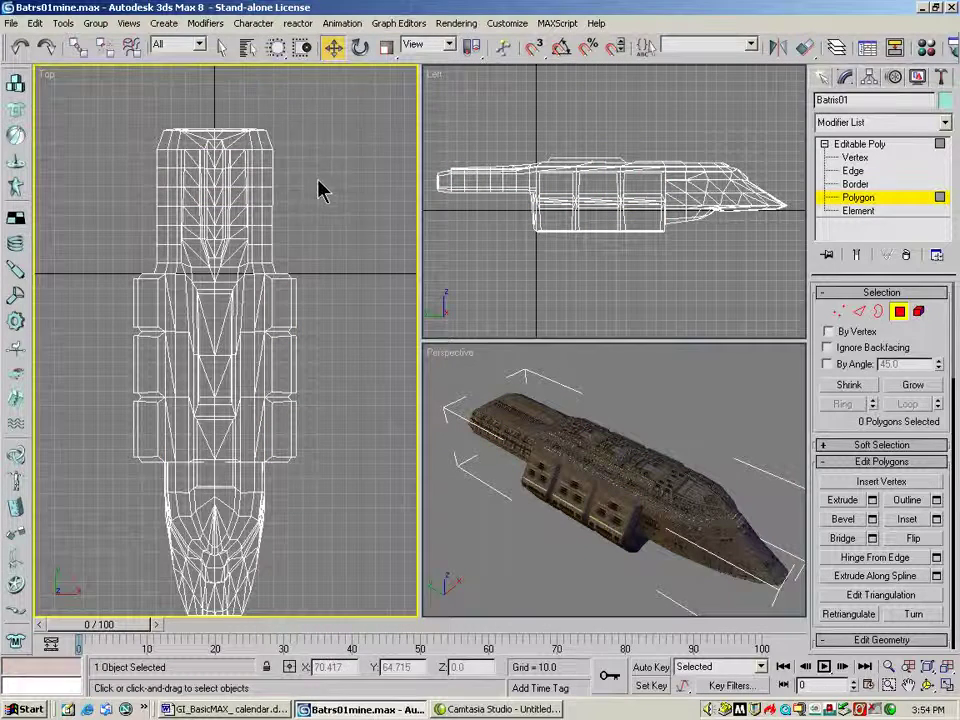
left_click(272, 188)
left_click(226, 196, "ctrl")
left_click(162, 200, "ctrl")
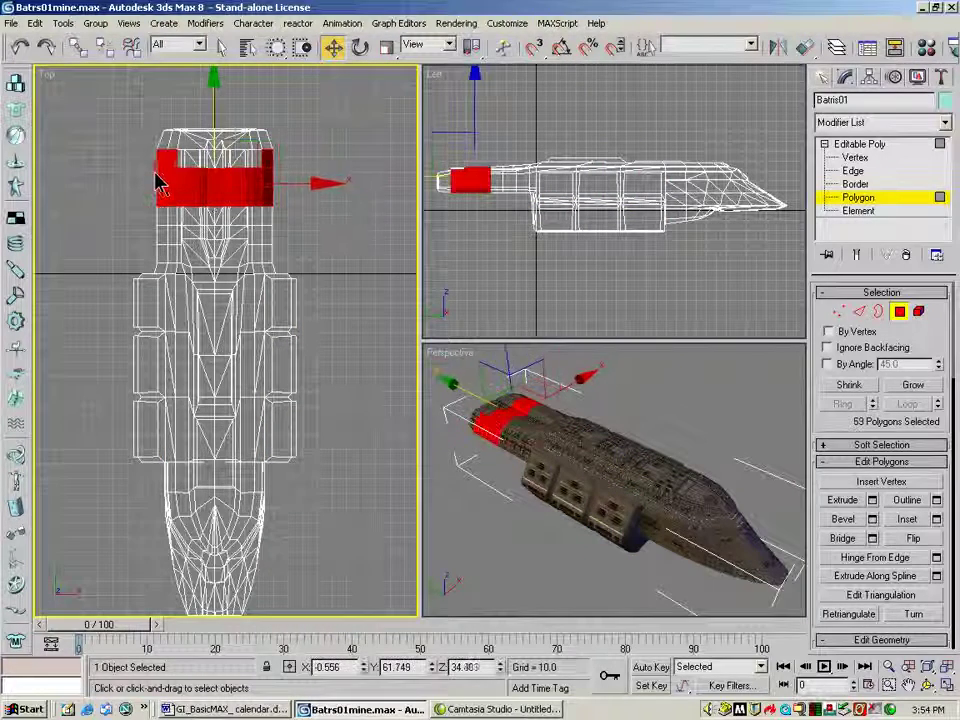
left_click(228, 208, "ctrl")
left_click(176, 158, "ctrl")
left_click(210, 140, "ctrl")
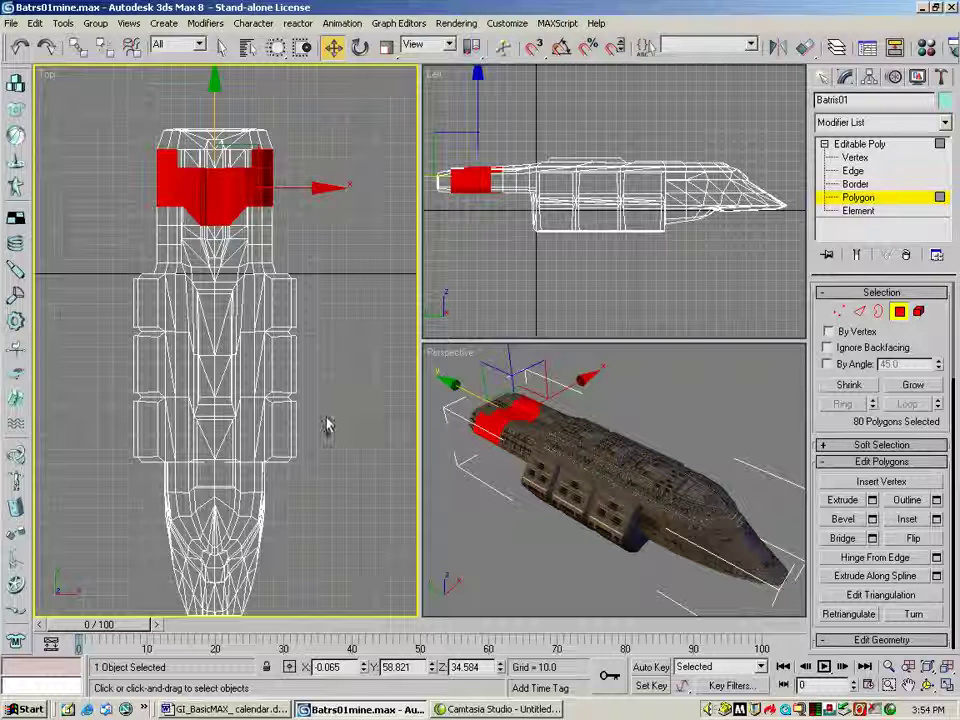
Step: Add a band across the hull at the pods nearest the nose, and subtract the pod polygons and the narrow-end band's outer corners
mouse_move(182, 209)
left_mouse_down("shift")
mouse_move(225, 455)
mouse_move(225, 438)
mouse_move(212, 446)
mouse_move(105, 440)
left_mouse_up("shift")
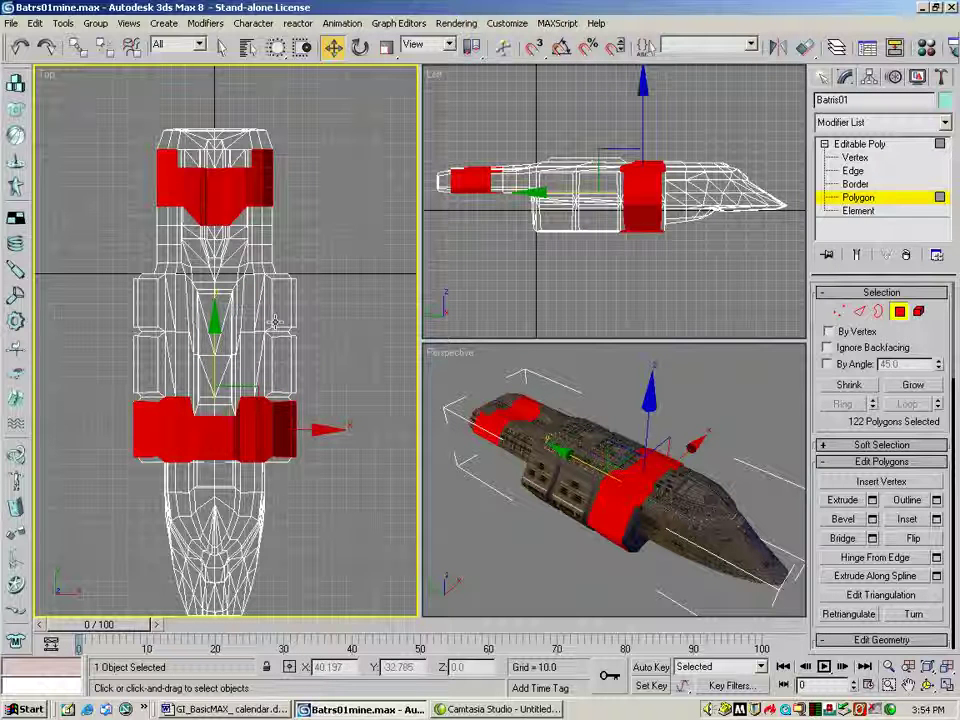
left_click(292, 410, "alt")
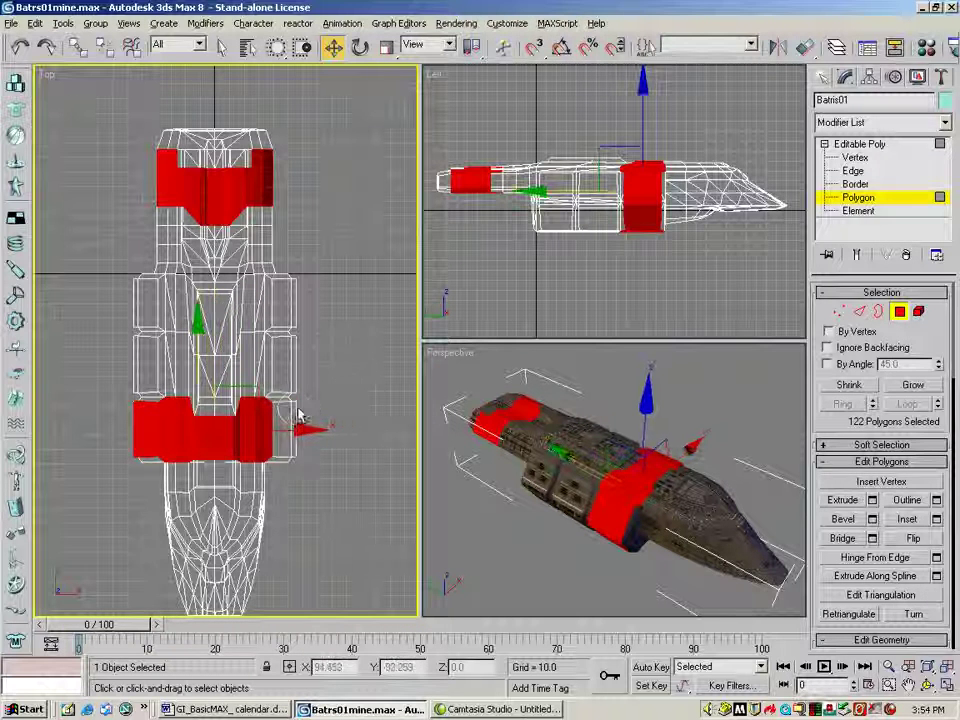
left_click(100, 320, "alt")
left_click(100, 112, "alt")
left_click(280, 160, "alt")
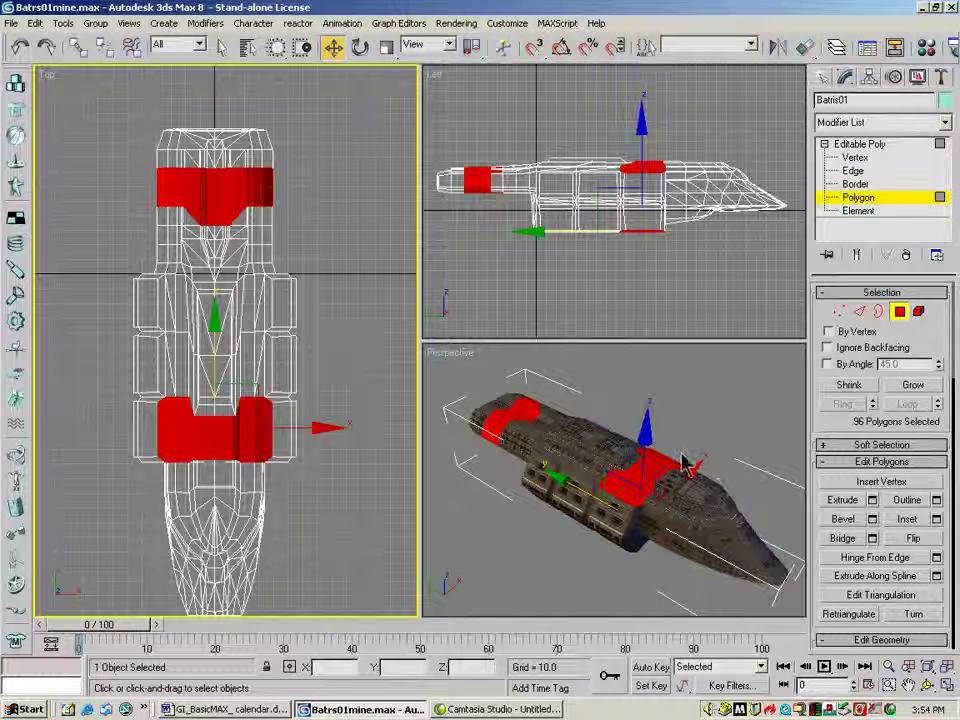
Step: Clear the selection and select the narrow end's tip with a rectangular selection region in the Top view
left_click(410, 228)
left_click_drag(276, 47, 274, 74)
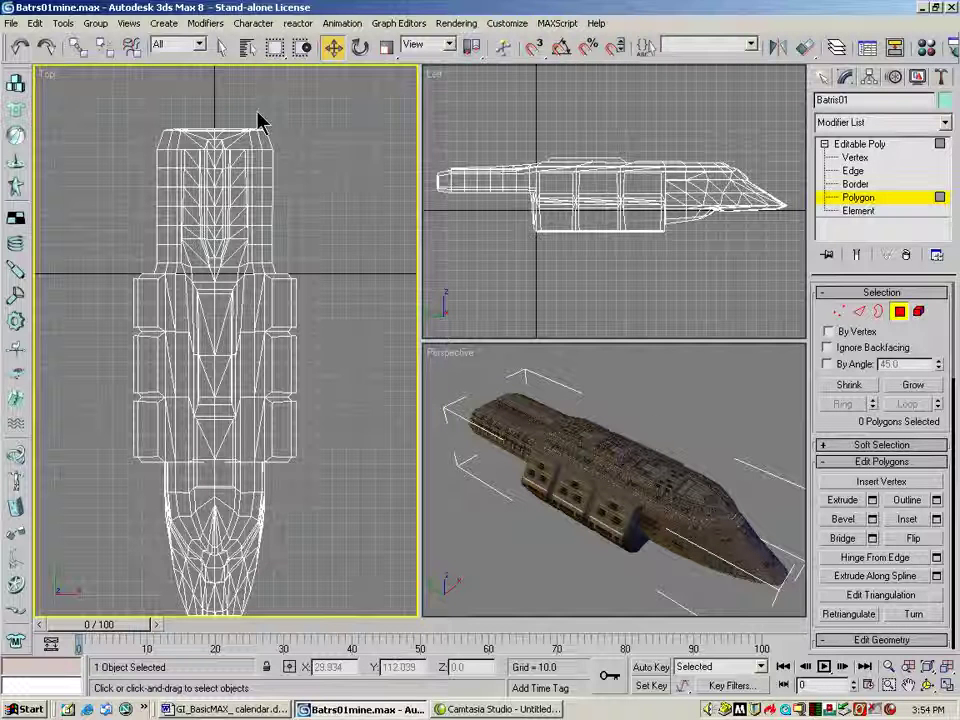
left_click_drag(132, 86, 320, 161)
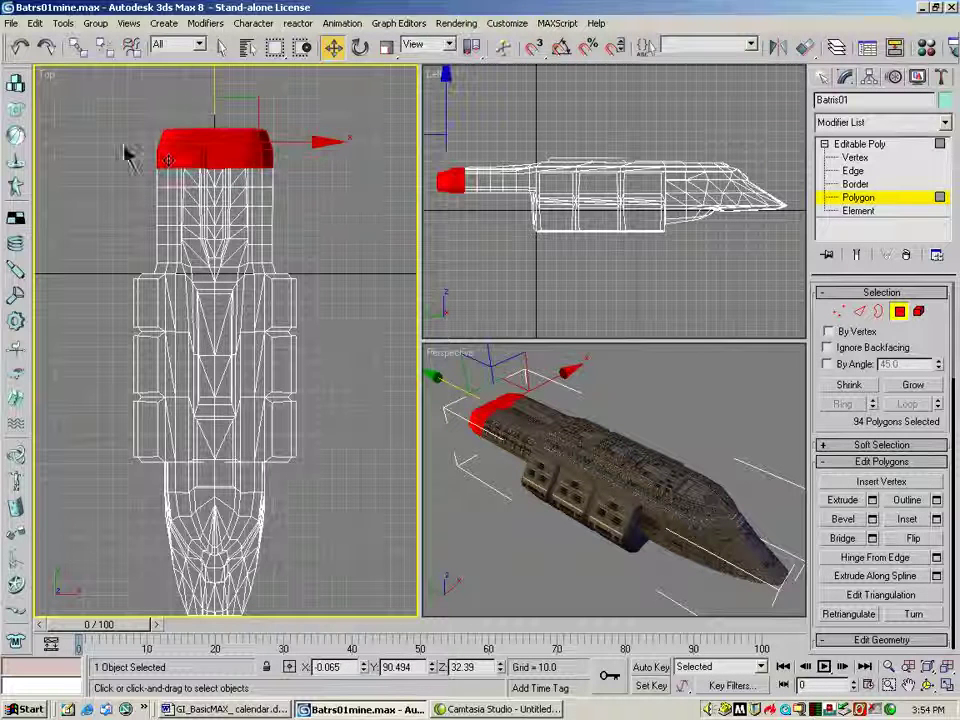
Step: Clear the selection, switch to window selection and select only the tip polygons lying fully inside a rectangle
left_click(90, 112)
left_click(306, 47)
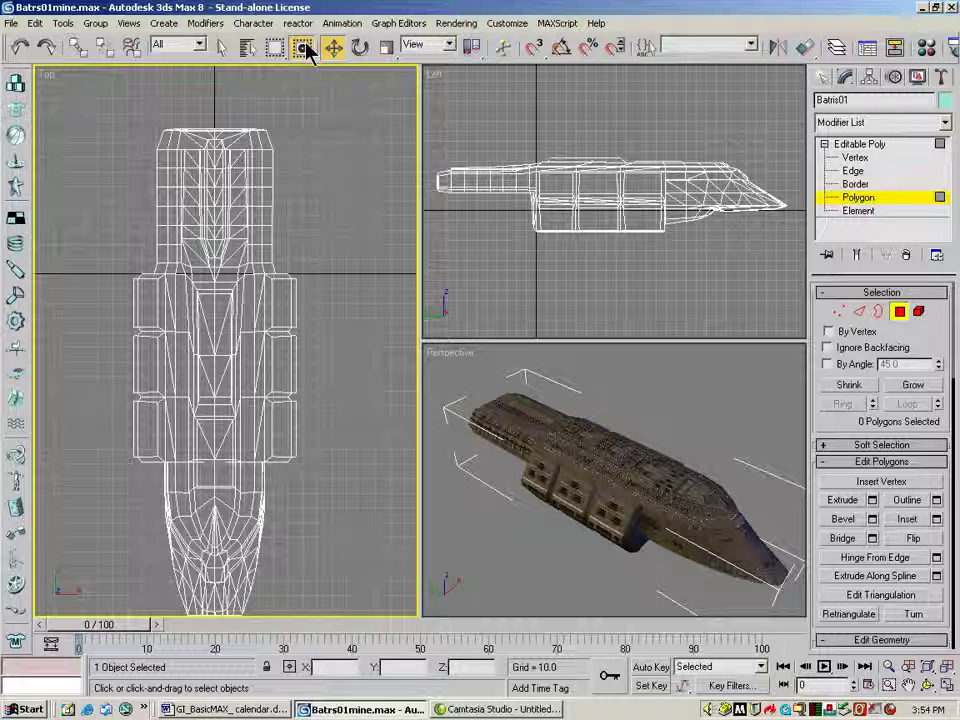
left_click_drag(130, 97, 327, 170)
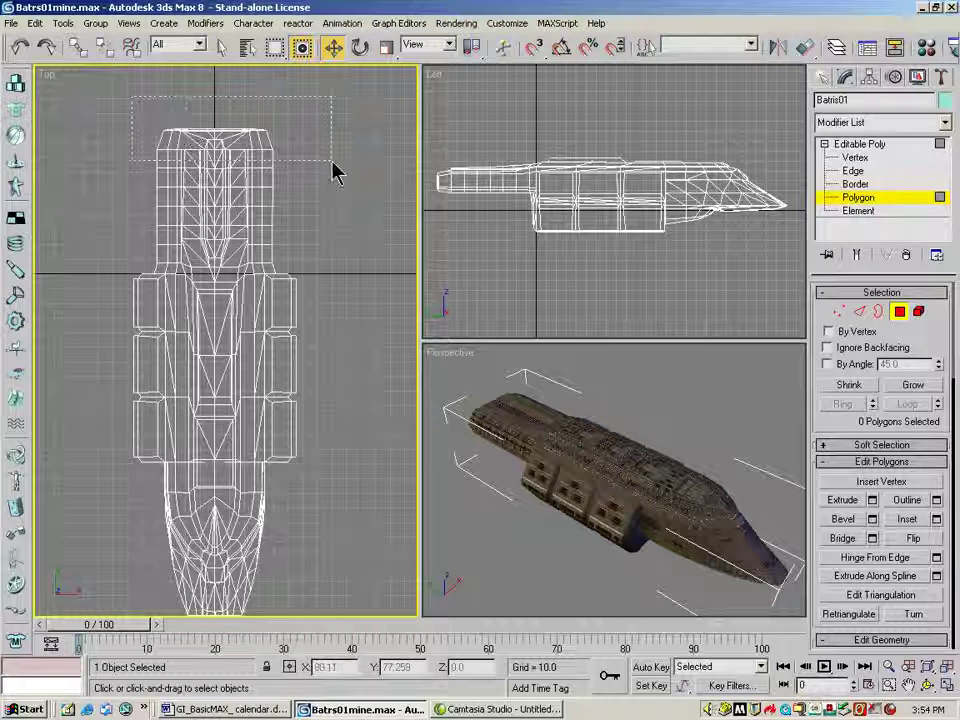
left_click_drag(334, 166, 332, 167)
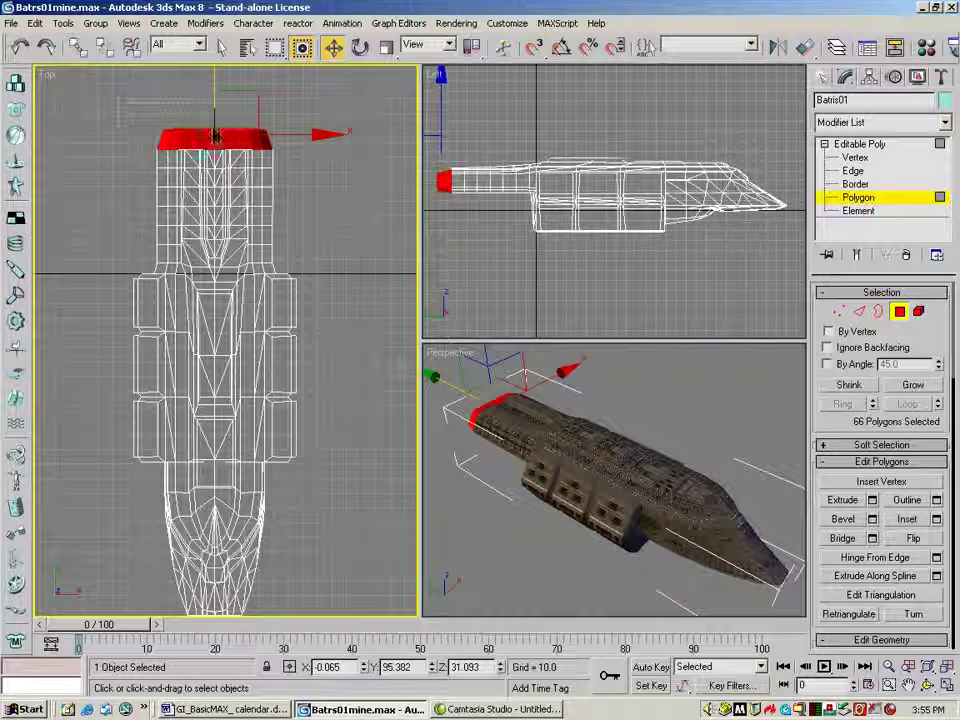
left_click_drag(333, 152, 303, 167)
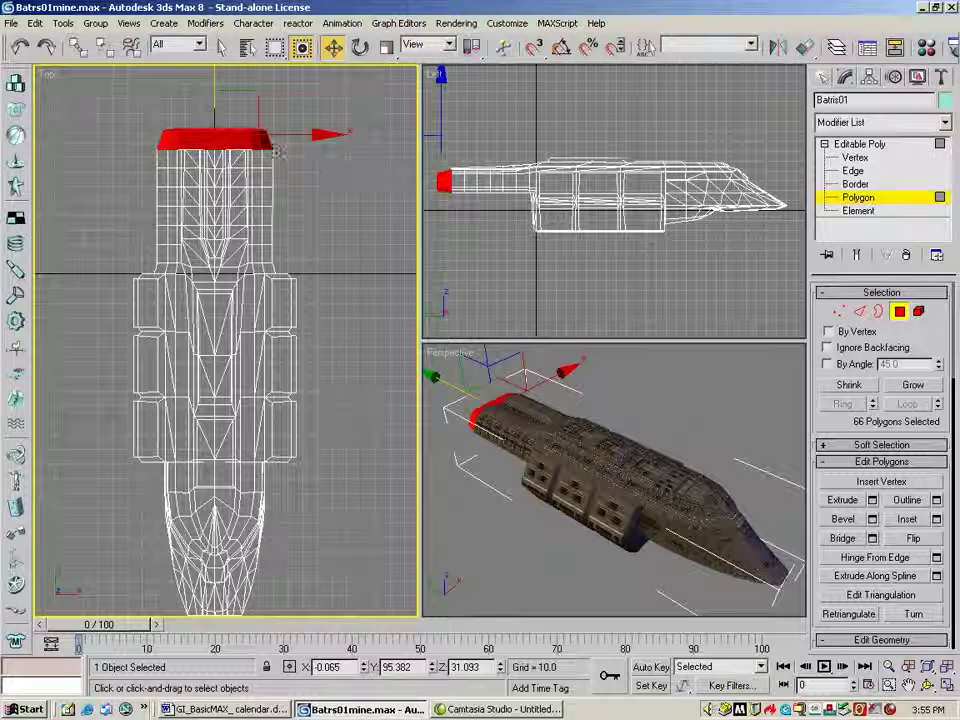
Step: Switch back to crossing selection, select the narrow end's tip polygons touched by a rectangle in the Top view, and clear the selection
left_click_drag(63, 95, 224, 150)
left_click_drag(351, 169, 364, 170)
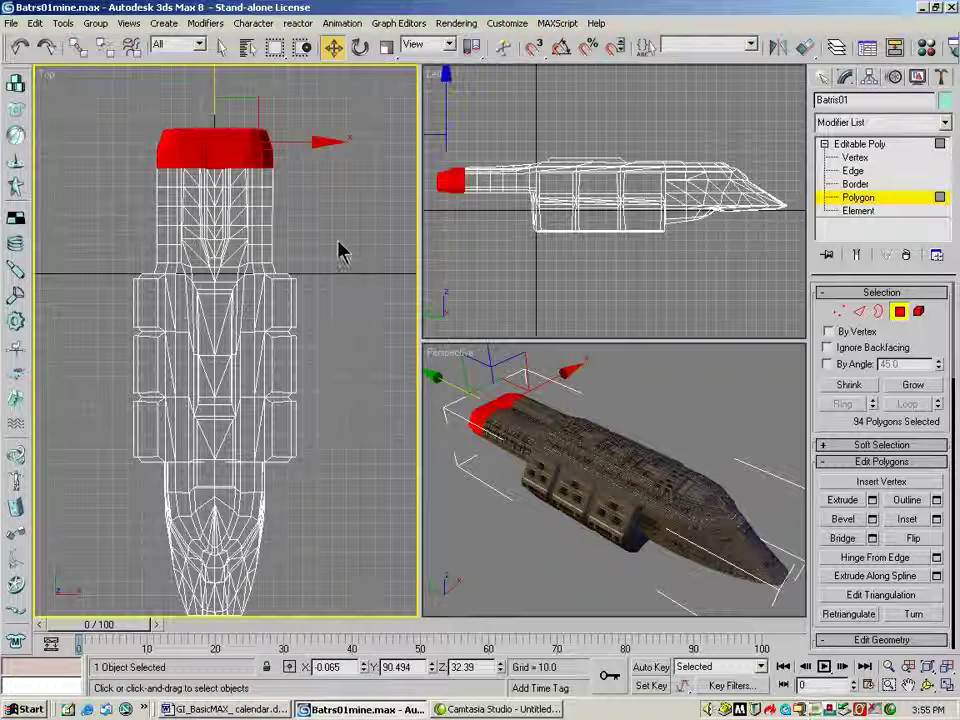
left_click(340, 252)
Step: At vertex level, select the vertices of the narrow end's outer part and move them slightly away from the hull along Y
left_click(840, 312)
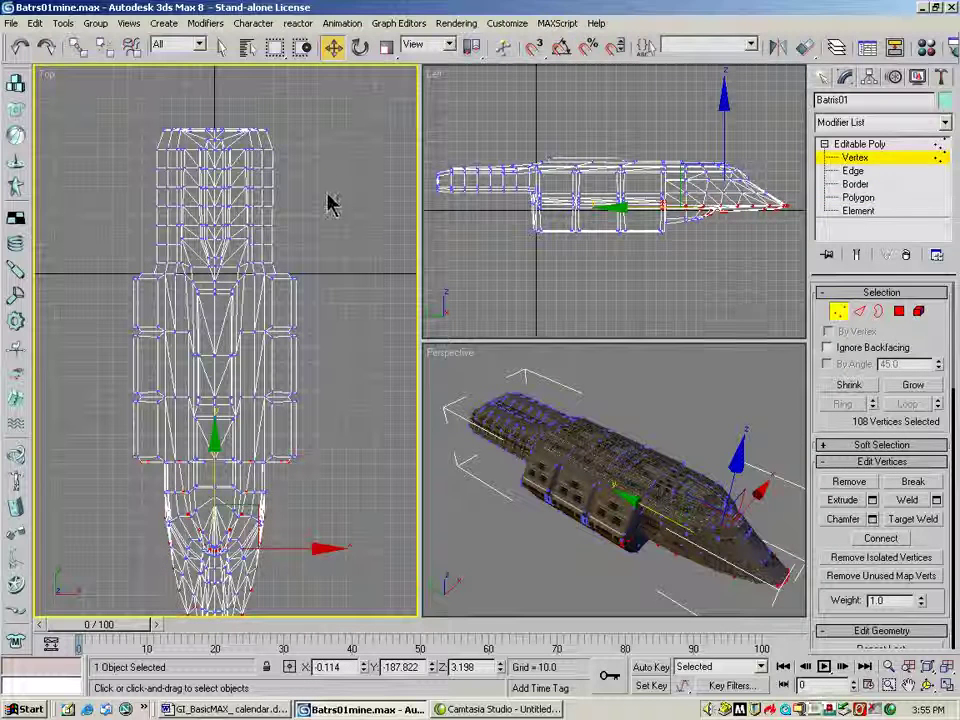
left_click_drag(126, 93, 343, 220)
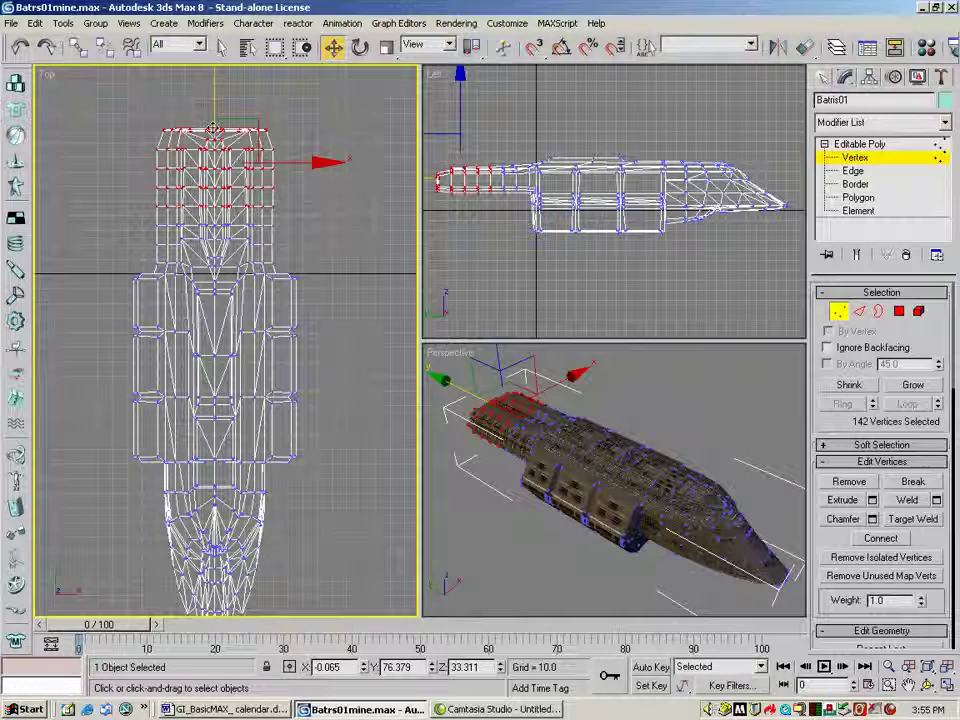
left_click_drag(213, 137, 205, 100)
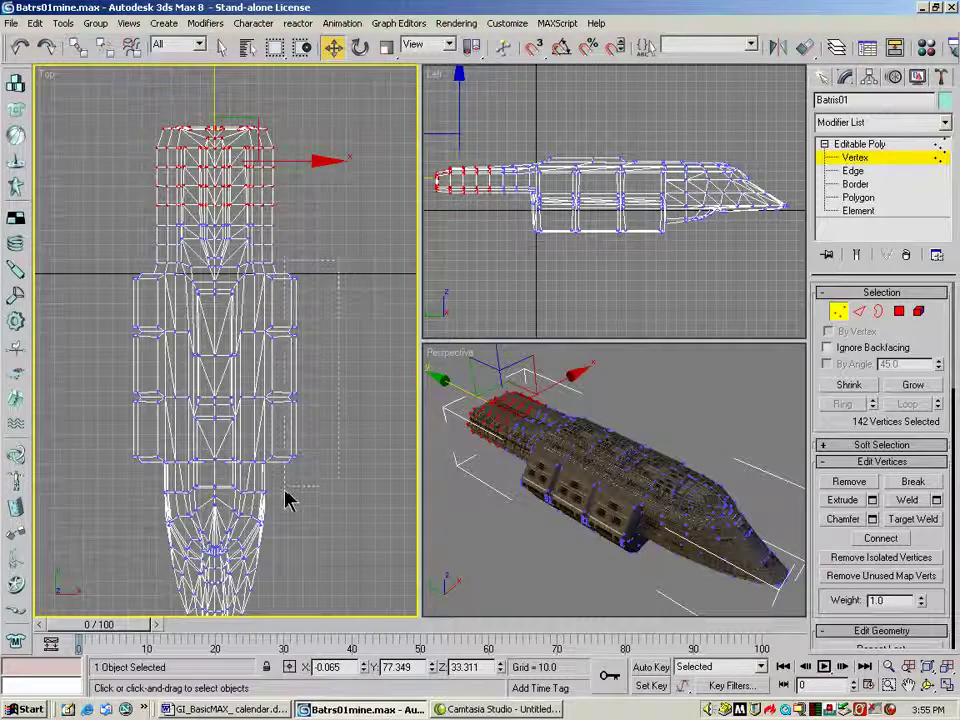
Step: Select the outer vertices of the side pods on both sides, scale them outward along X, and clear the selection
left_click_drag(287, 500, 278, 488)
left_click_drag(90, 252, 148, 452, "ctrl")
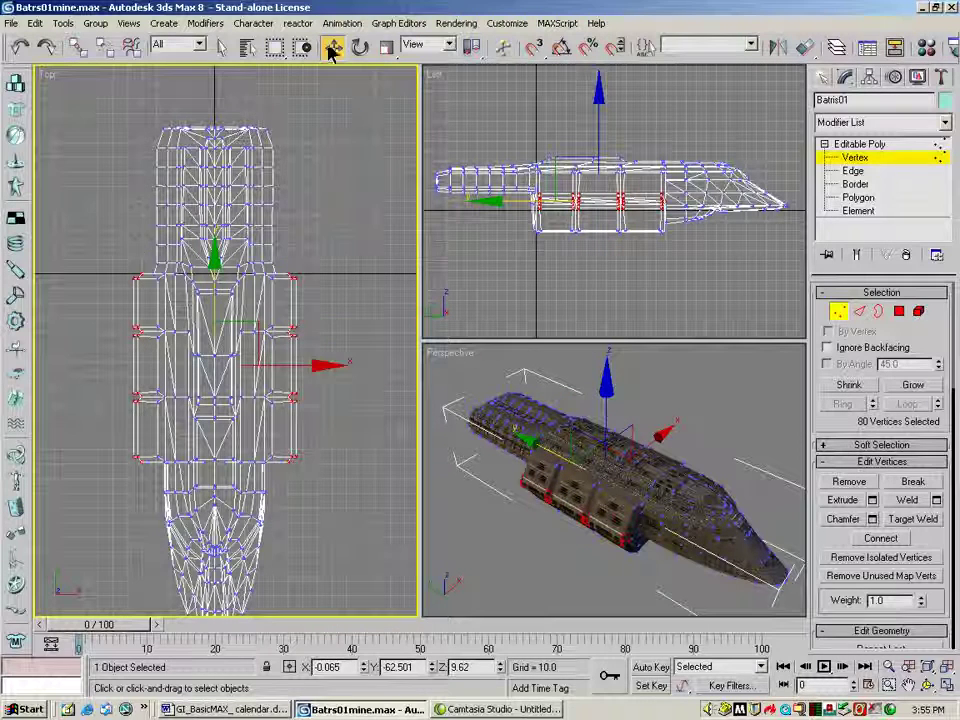
left_click(384, 47)
left_click_drag(344, 366, 353, 371)
left_click(385, 445)
Step: Select all the nose vertices below the pods in the Top view, move them slightly toward the hull along Y, and deselect them
key("ctrl+p")
left_click_drag(251, 410, 257, 336)
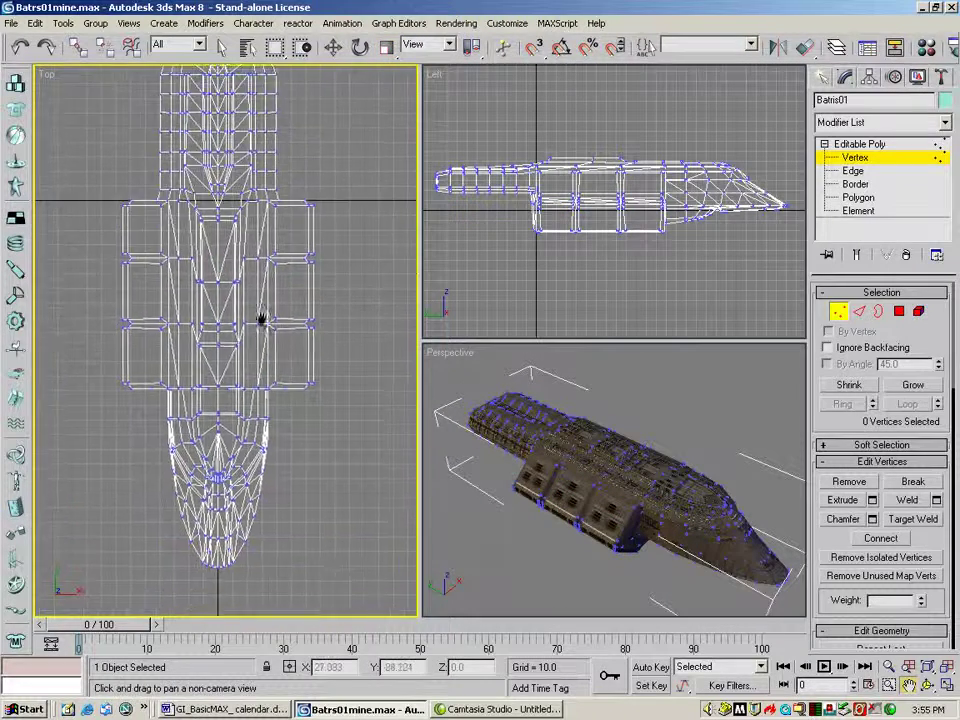
left_click(332, 47)
left_click_drag(150, 405, 343, 583)
left_click_drag(219, 390, 216, 378)
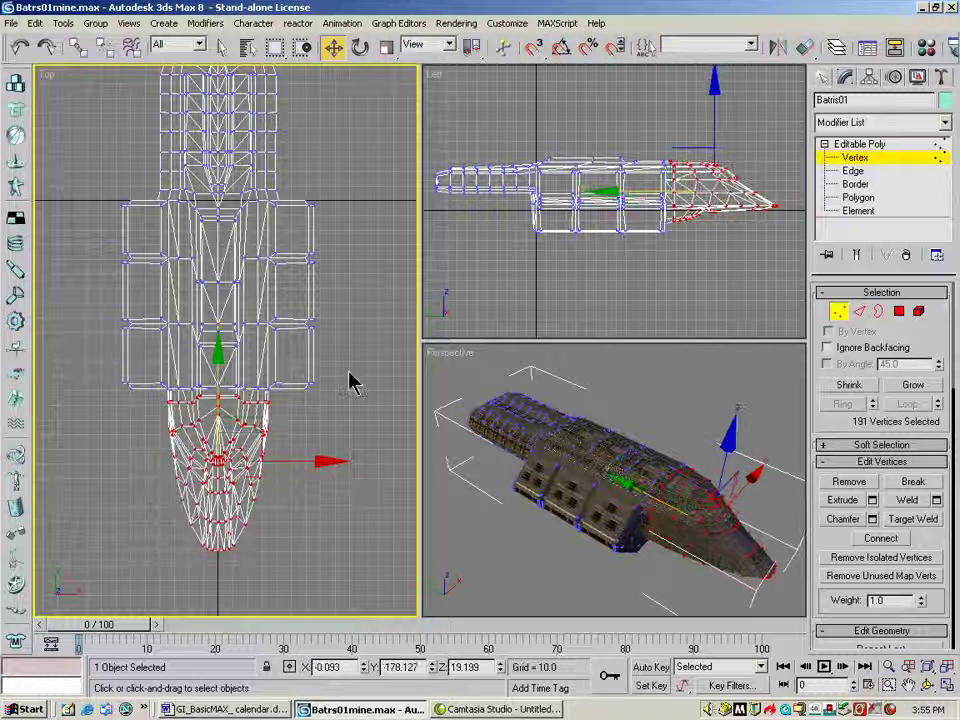
left_click(368, 381)
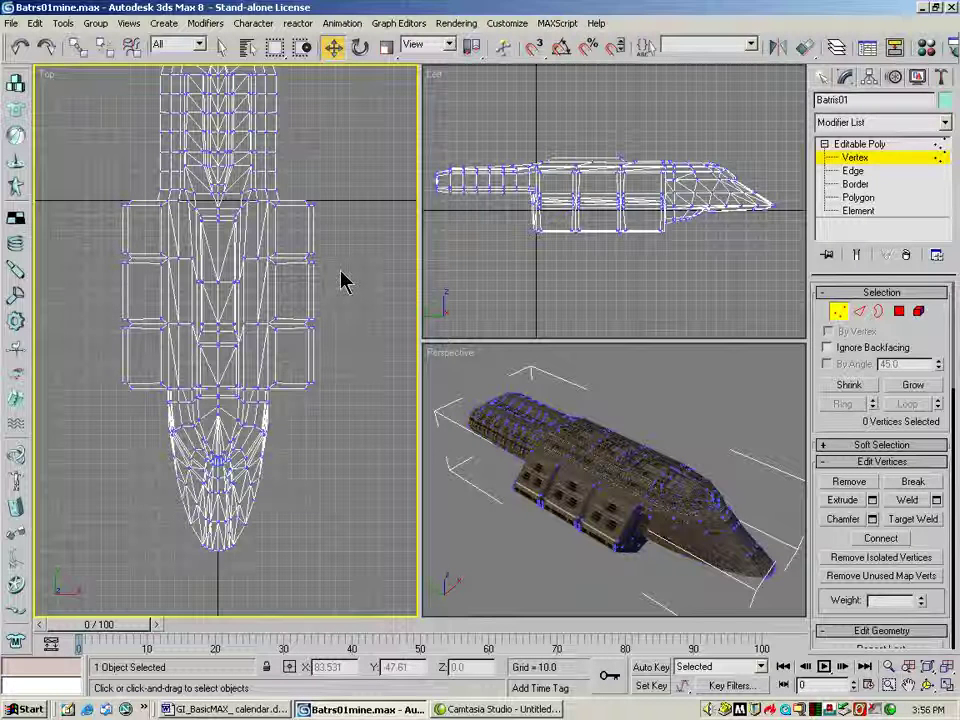
Step: At edge level, select the edges of the two pod rows nearest the narrow end, subtracting the central hull edges and inner pod edges
left_click(862, 311)
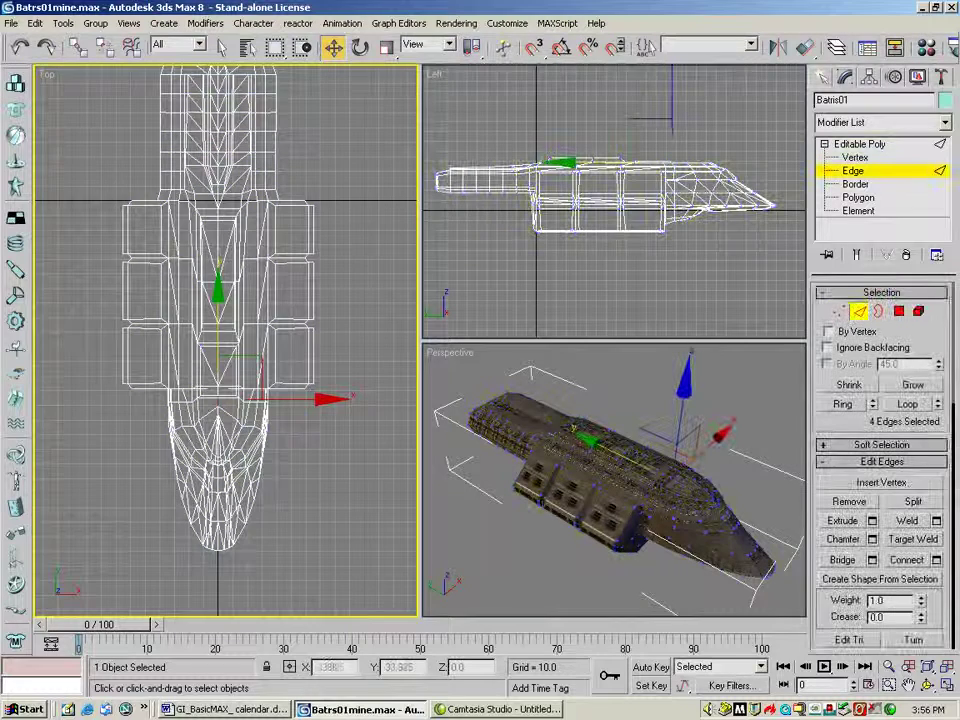
key("alt+r")
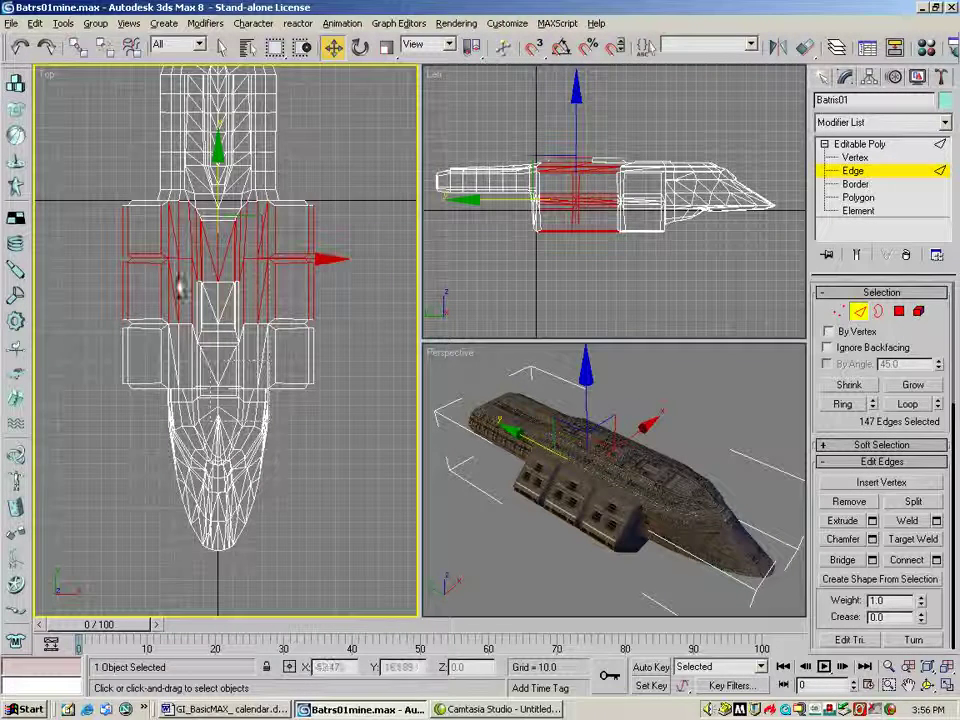
key("ctrl+z")
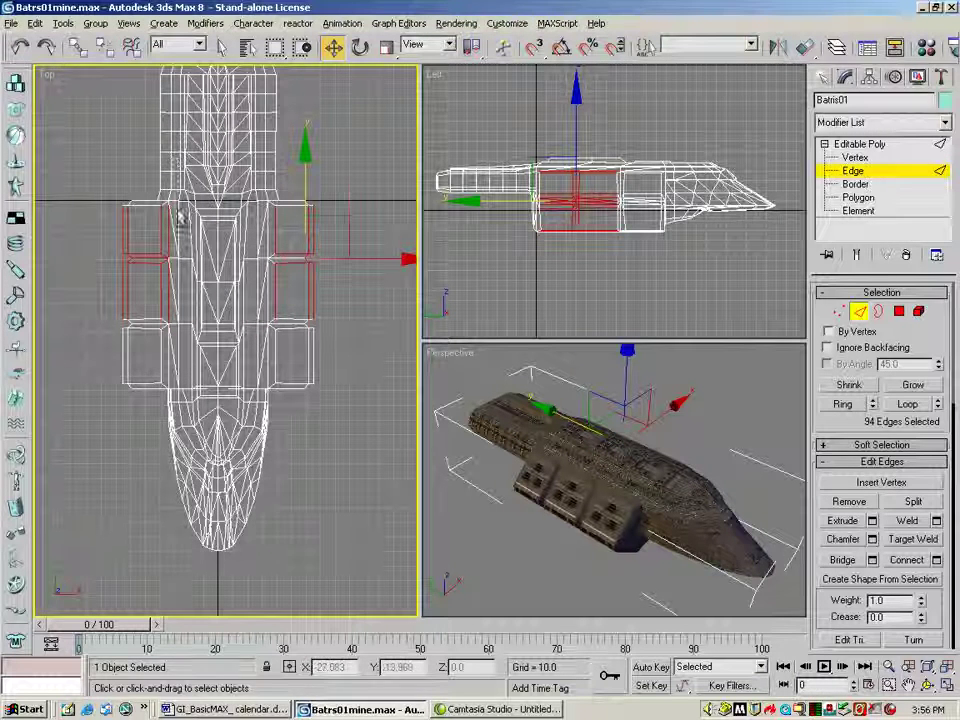
left_click(138, 305, "alt")
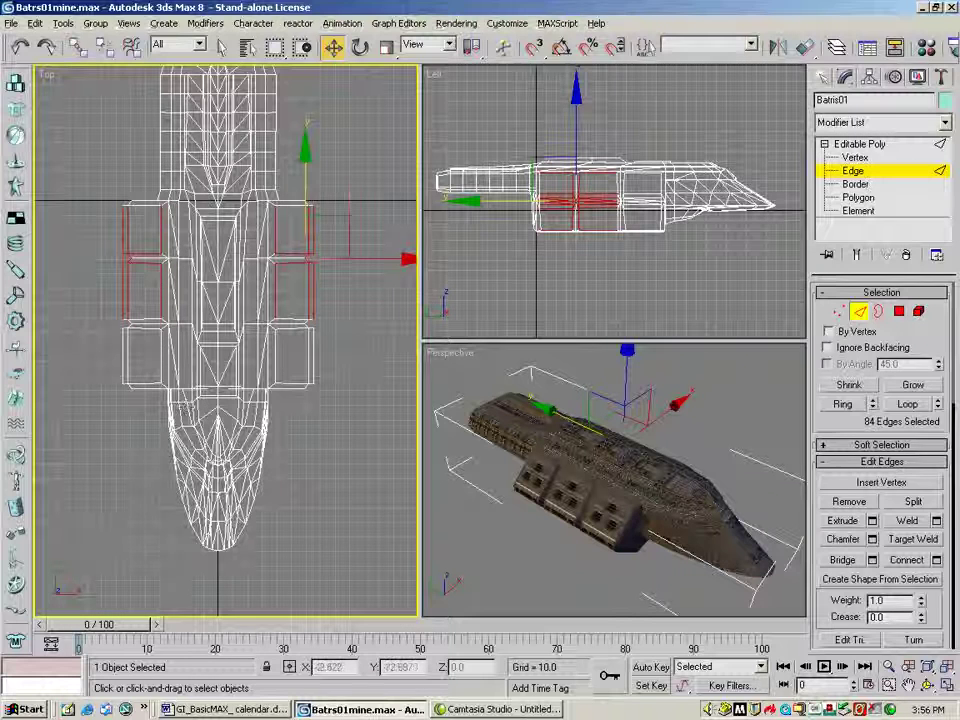
Step: Try scaling the selected pod edges inward along X, undo the scaling, and clear the edge selection
left_click(386, 47)
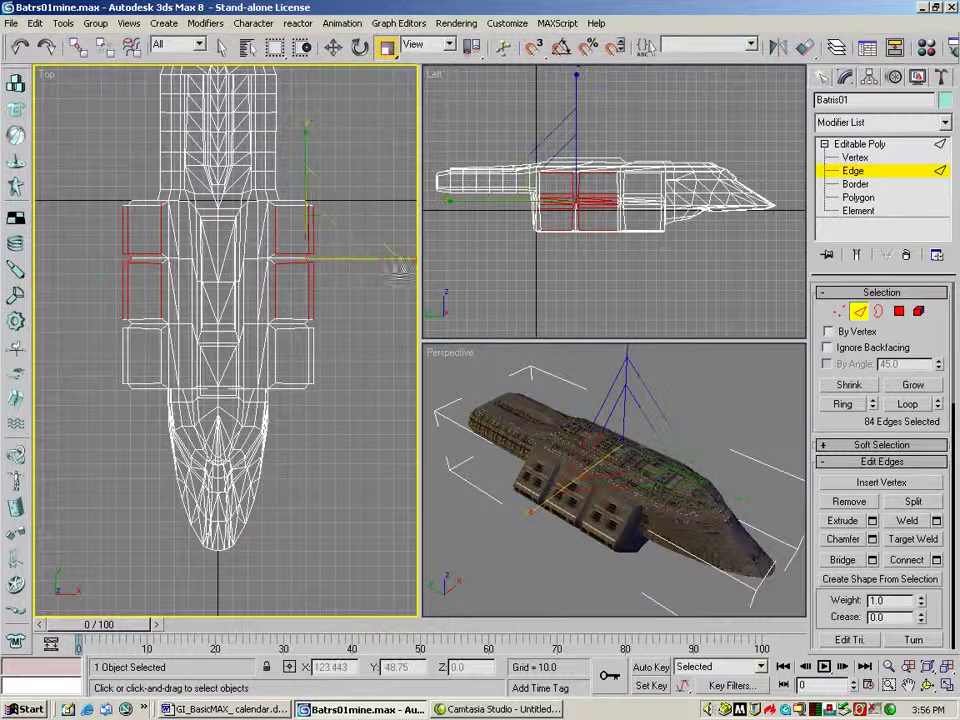
left_click_drag(407, 262, 364, 253)
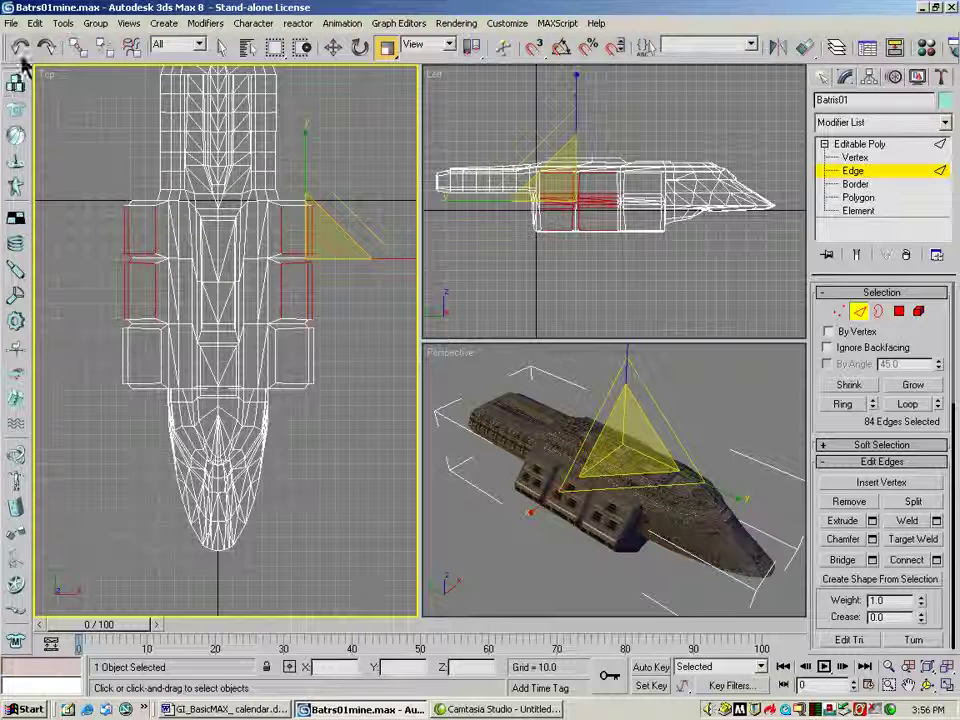
left_click(135, 175)
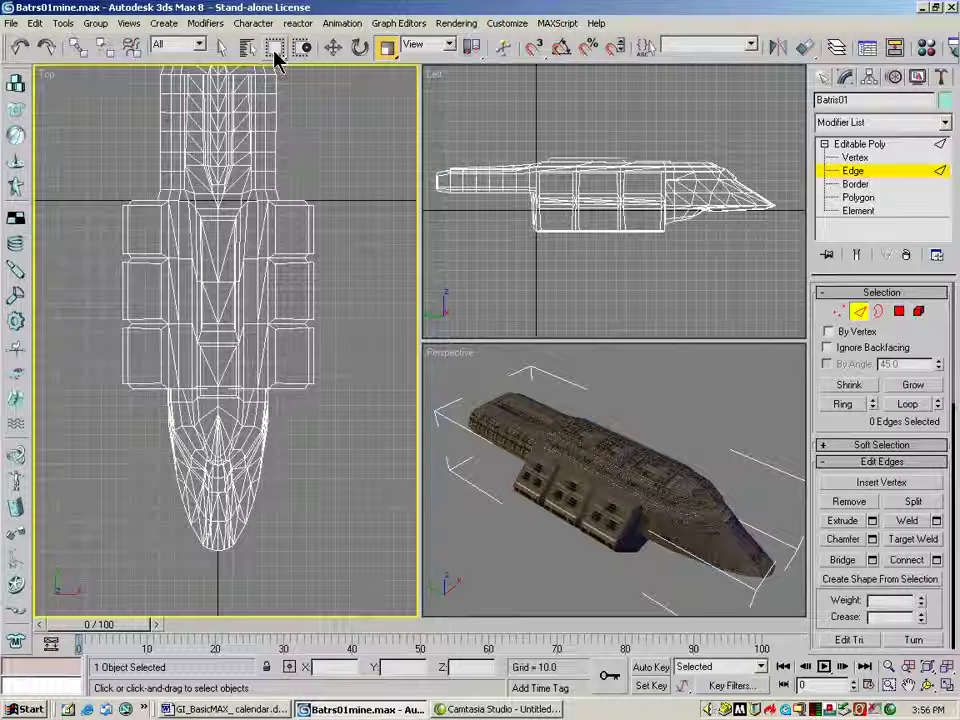
Step: Open the choice of selection region shapes
left_click(275, 54)
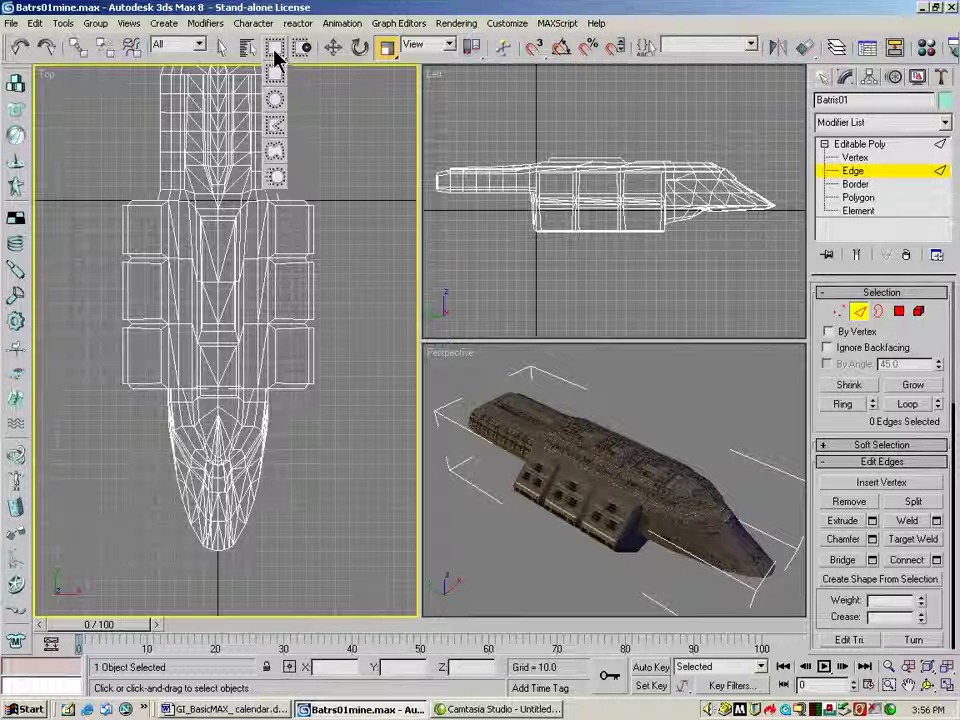